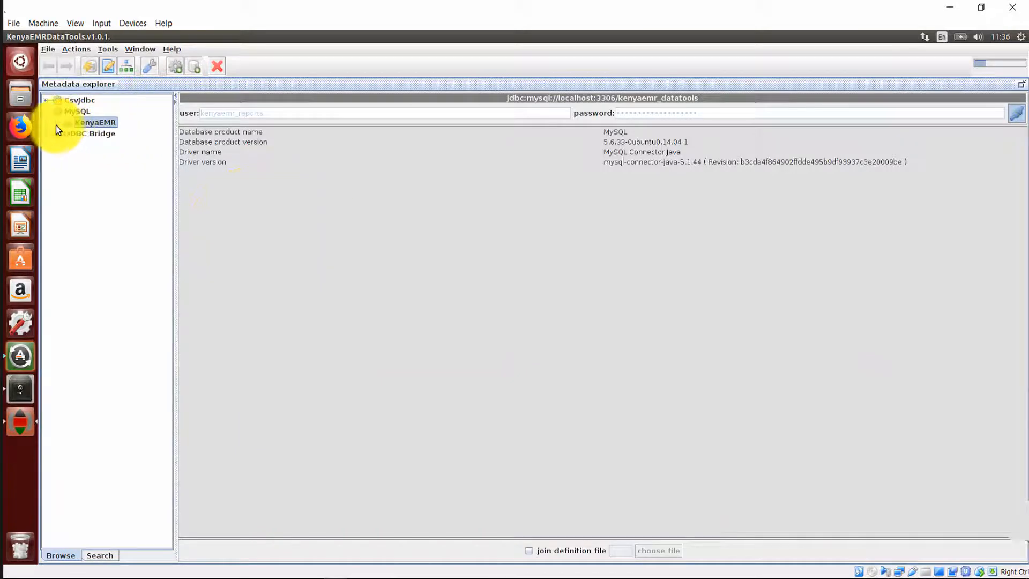
# Create a new query on the KenyaEMR MySQL connection and add the patient_demographics table to it.
pyautogui.click(55, 123)
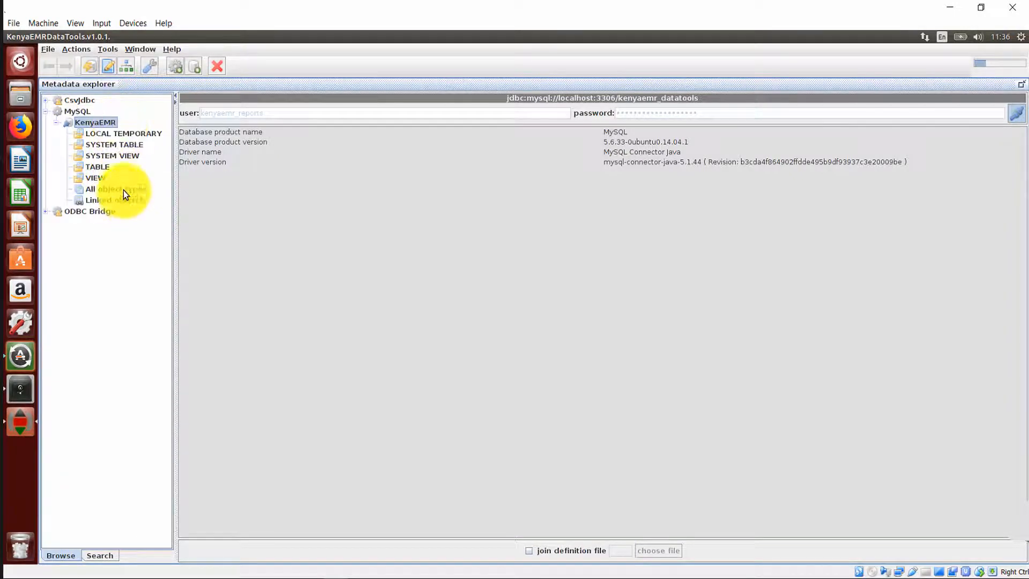
pyautogui.click(57, 124)
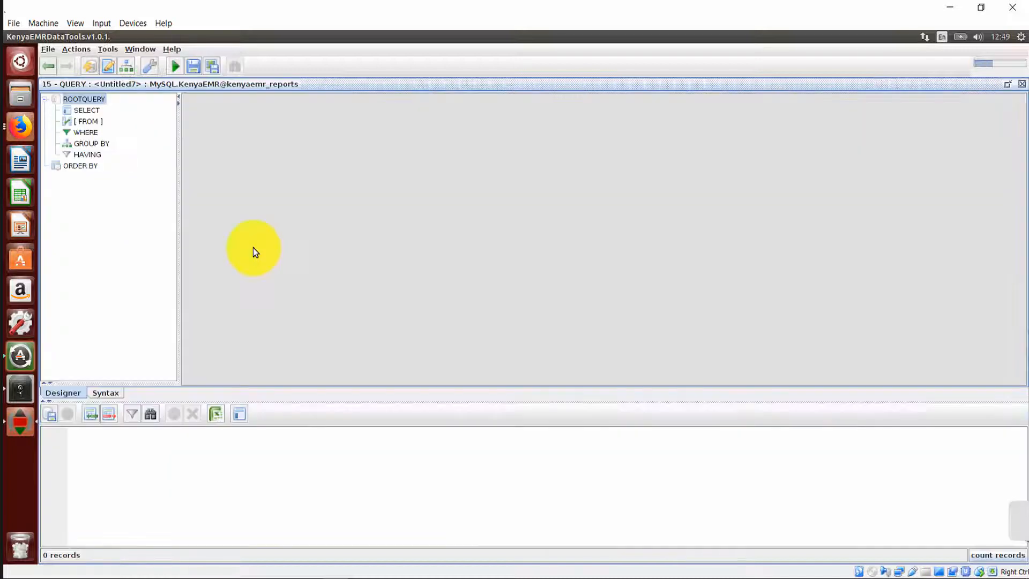
pyautogui.click(128, 67)
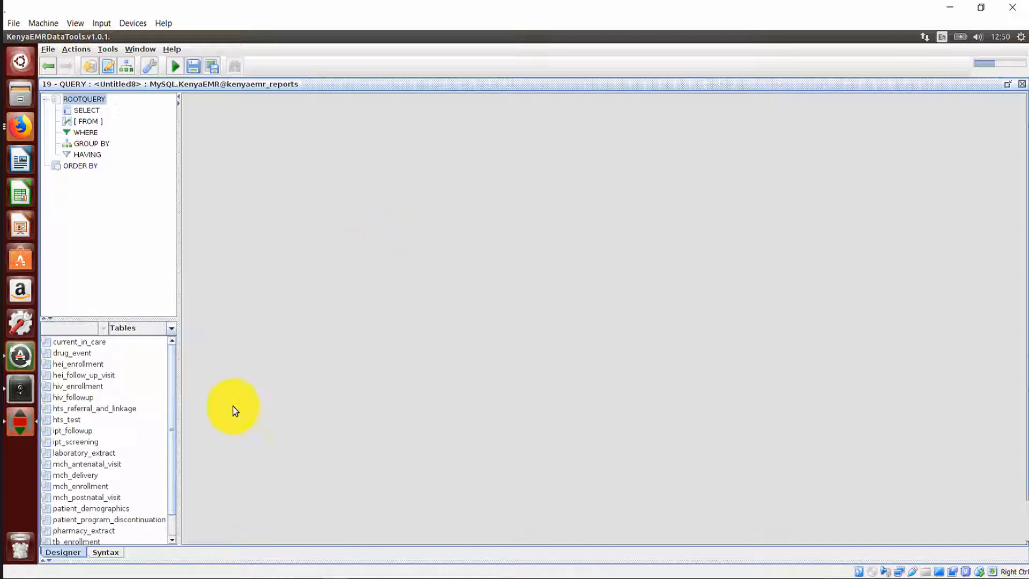
pyautogui.scroll(-1, 170, 389)
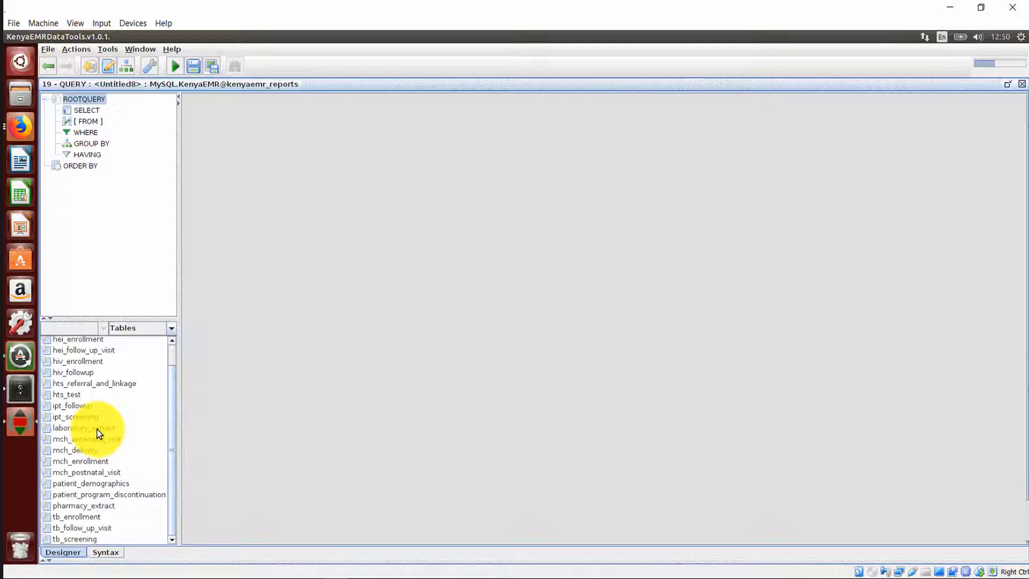
pyautogui.doubleClick(83, 485)
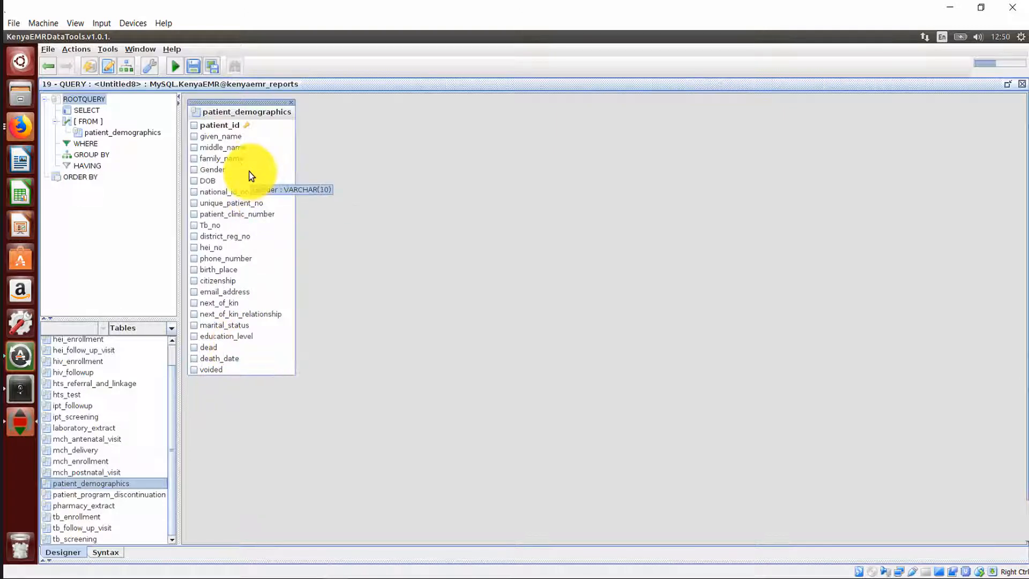
# Include given_name, middle_name, family_name, Gender, DOB, unique_patient_no, phone_number, marital_status and education_level in the query, and run it.
pyautogui.click(194, 136)
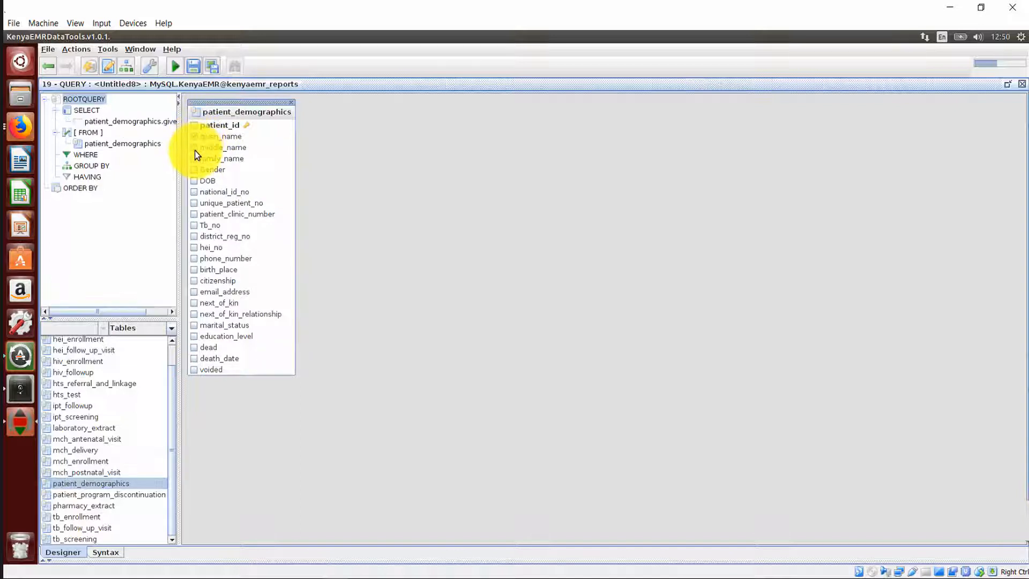
pyautogui.click(194, 148)
pyautogui.click(194, 160)
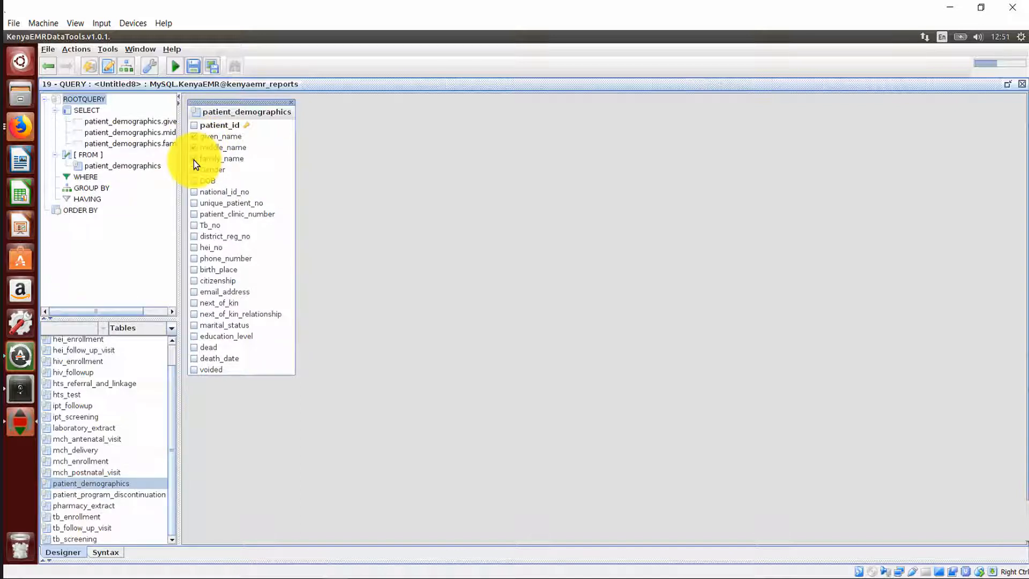
pyautogui.click(194, 169)
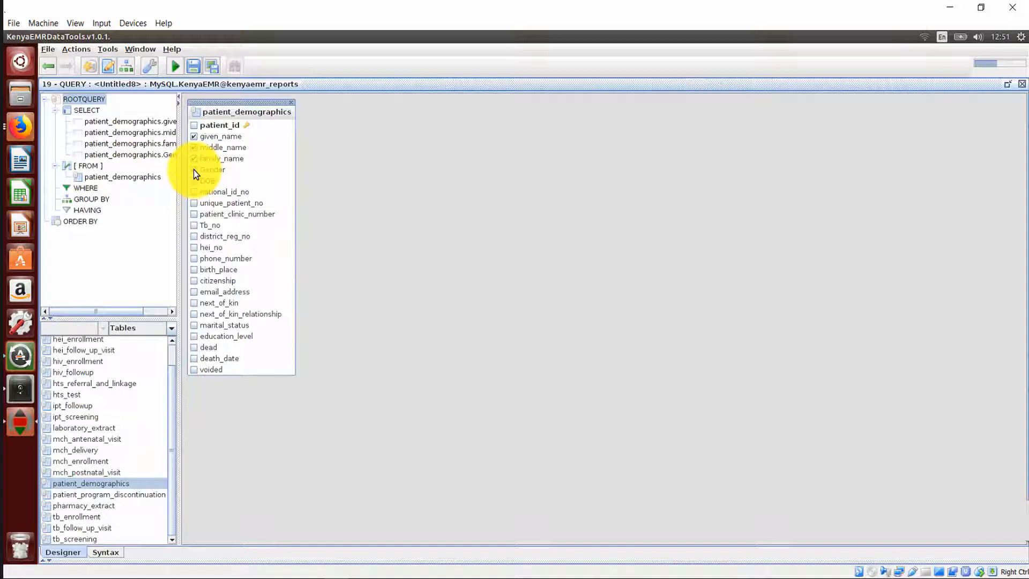
pyautogui.click(194, 181)
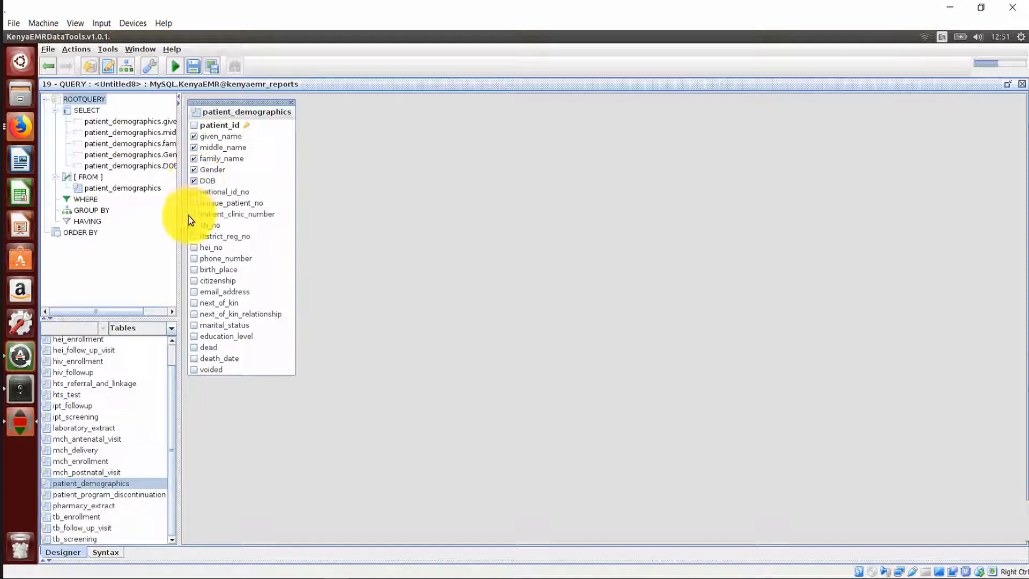
pyautogui.click(193, 204)
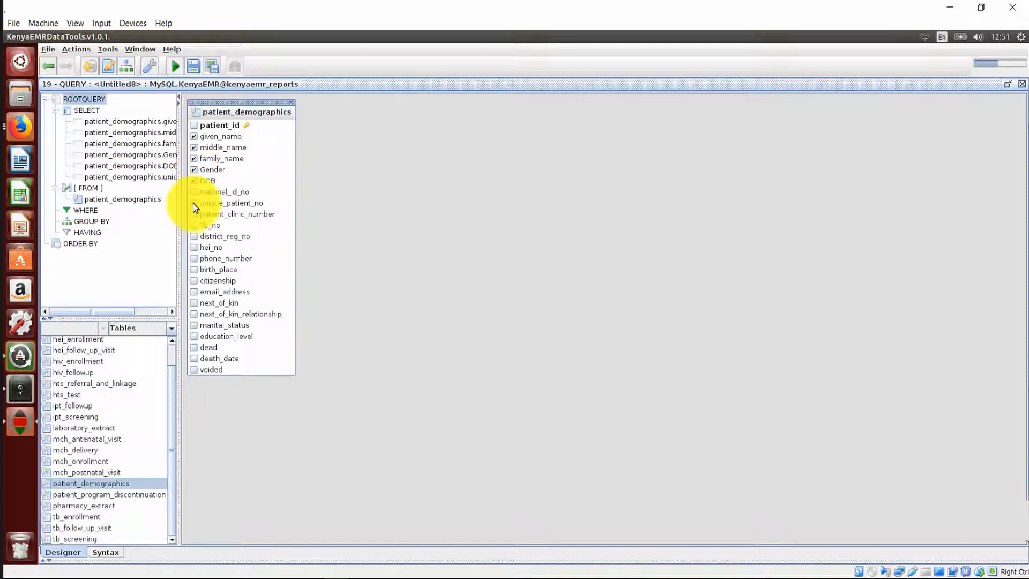
pyautogui.click(195, 258)
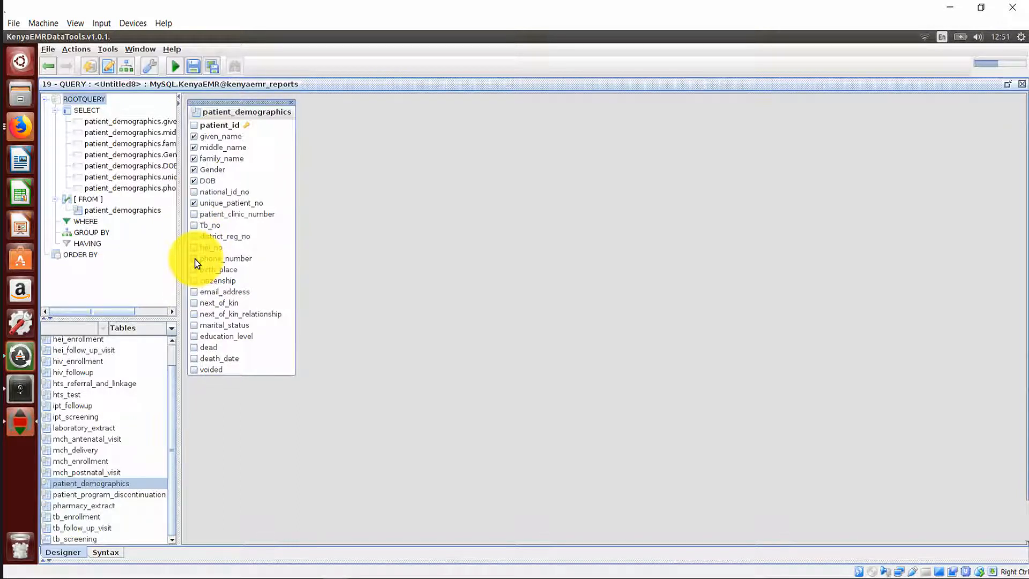
pyautogui.click(194, 325)
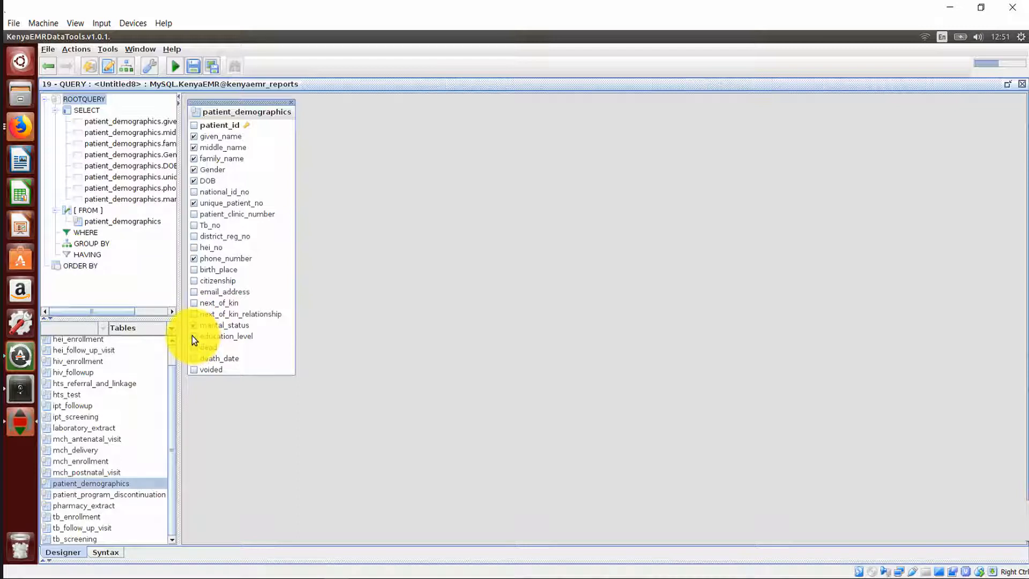
pyautogui.click(194, 336)
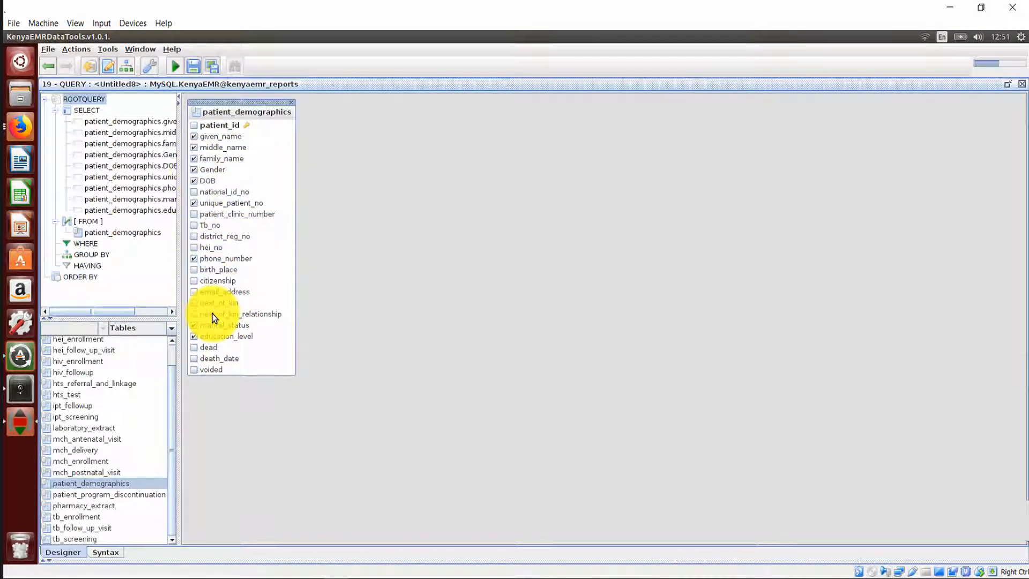
pyautogui.click(175, 65)
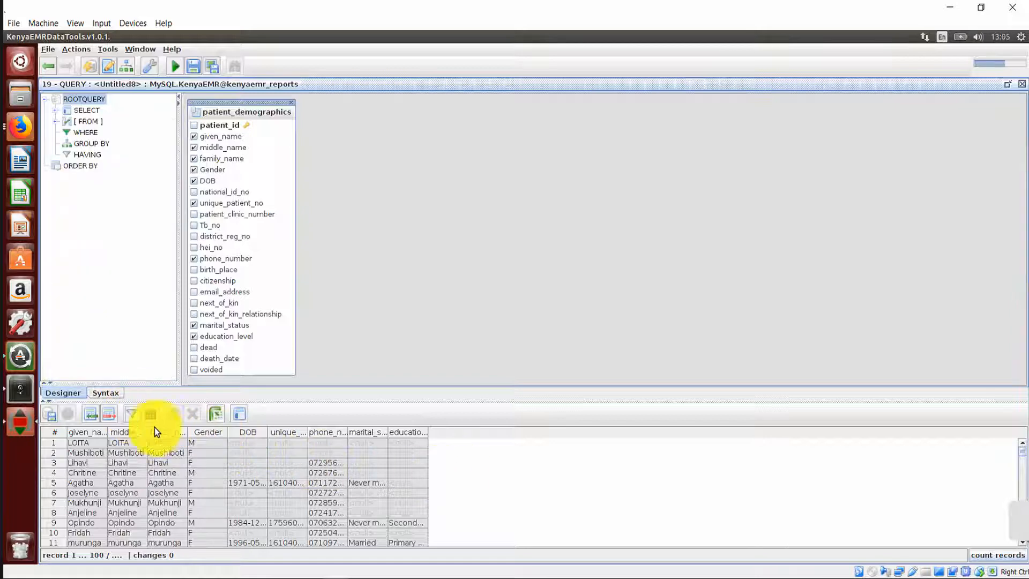
# Open the filters for the query results full size and add a condition on patient_demographics.DOB.
pyautogui.click(133, 415)
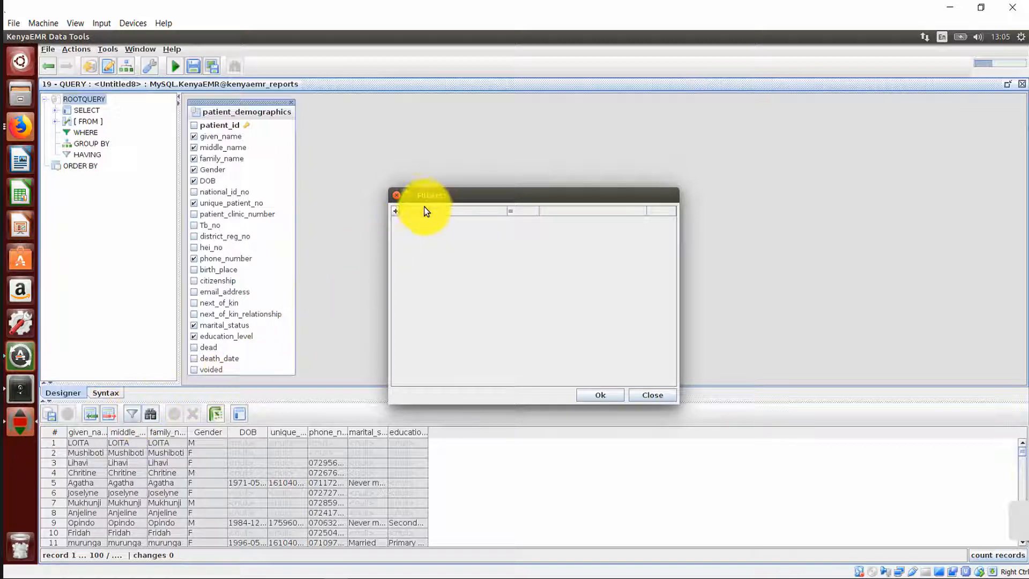
pyautogui.doubleClick(405, 195)
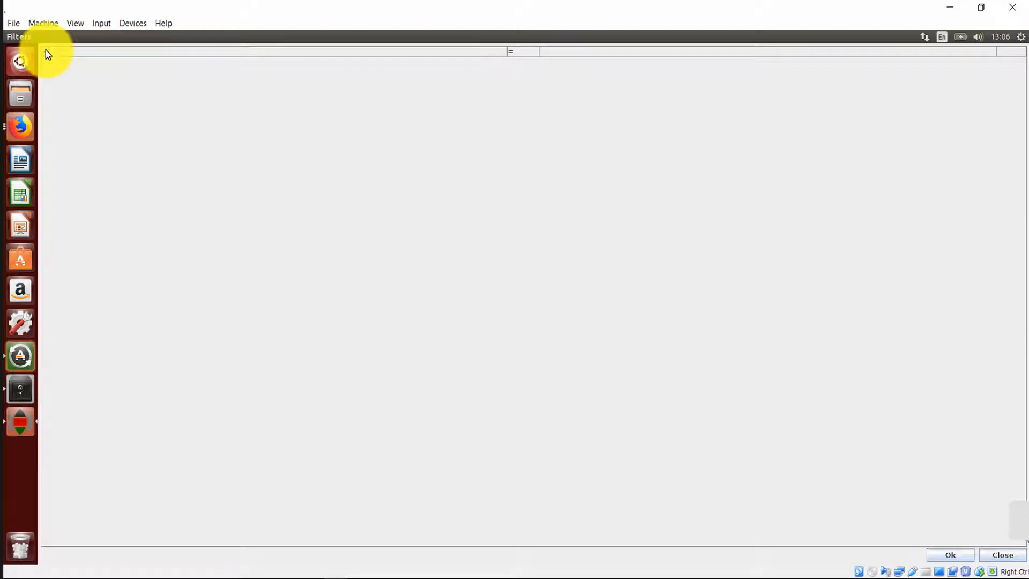
pyautogui.click(45, 51)
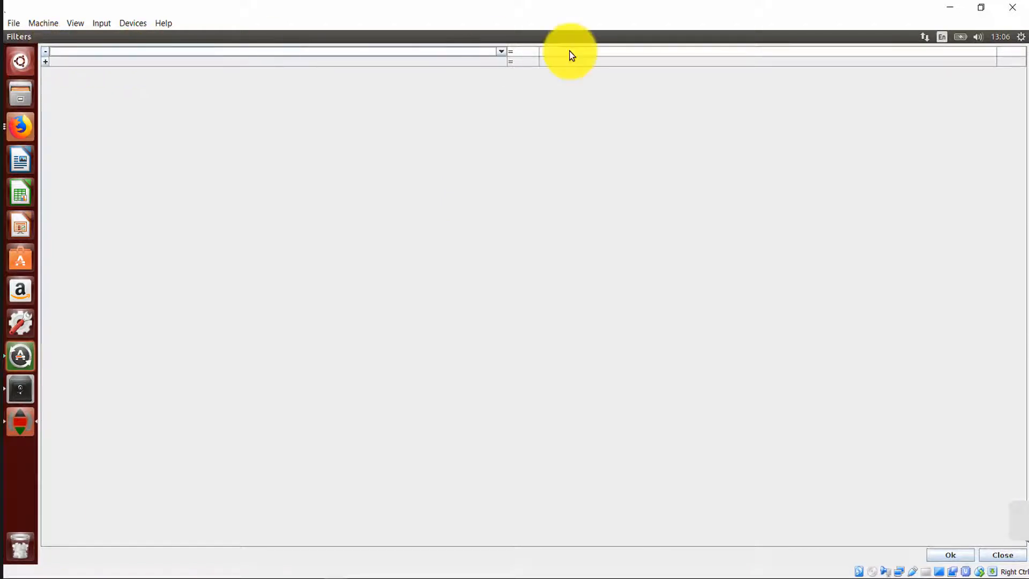
pyautogui.click(502, 51)
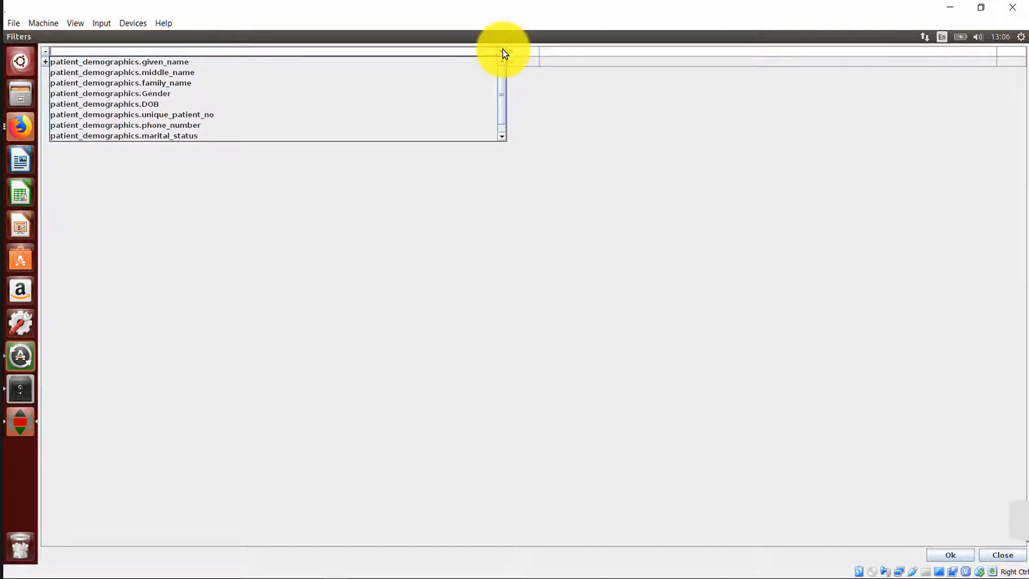
pyautogui.click(285, 110)
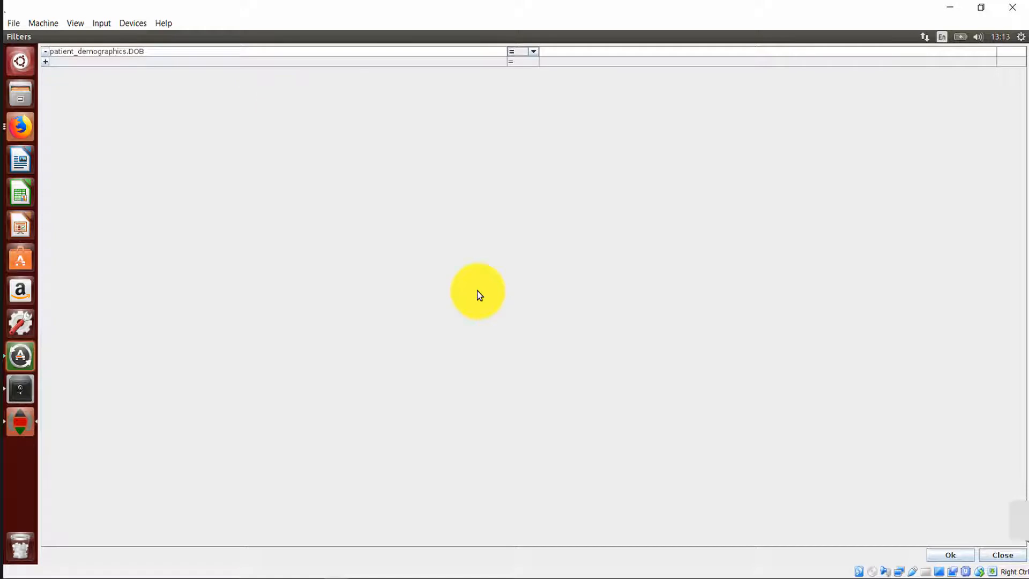
# Set the DOB condition's operator to <> and its value to 15-50, and apply the filter.
pyautogui.click(533, 54)
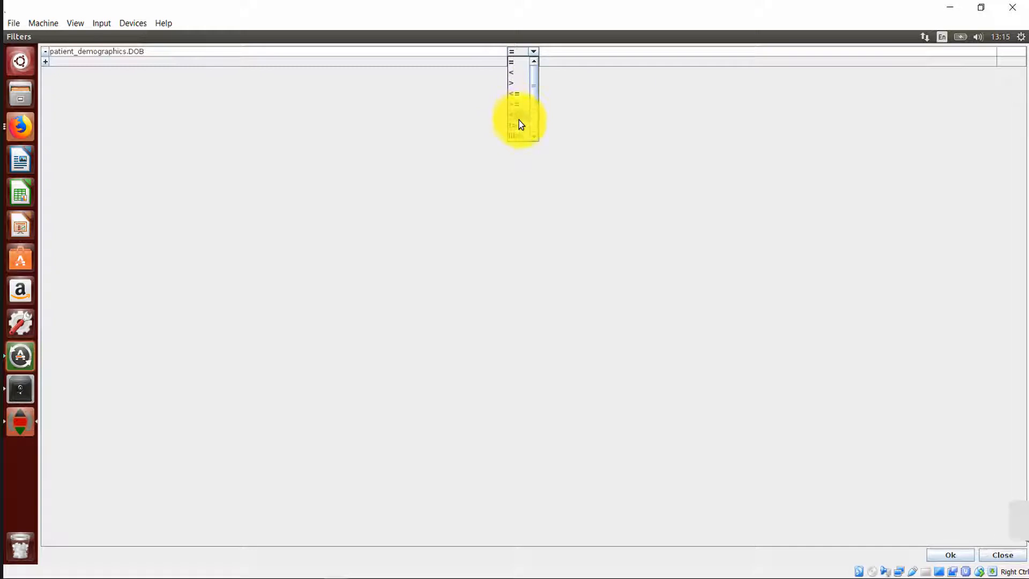
pyautogui.scroll(-1, 533, 137)
pyautogui.scroll(-1, 539, 136)
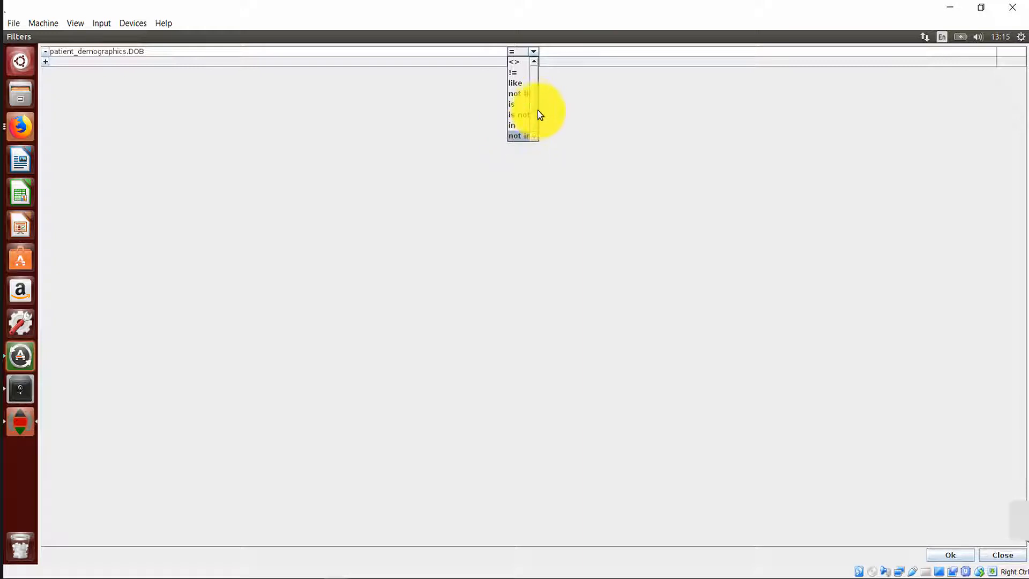
pyautogui.click(520, 66)
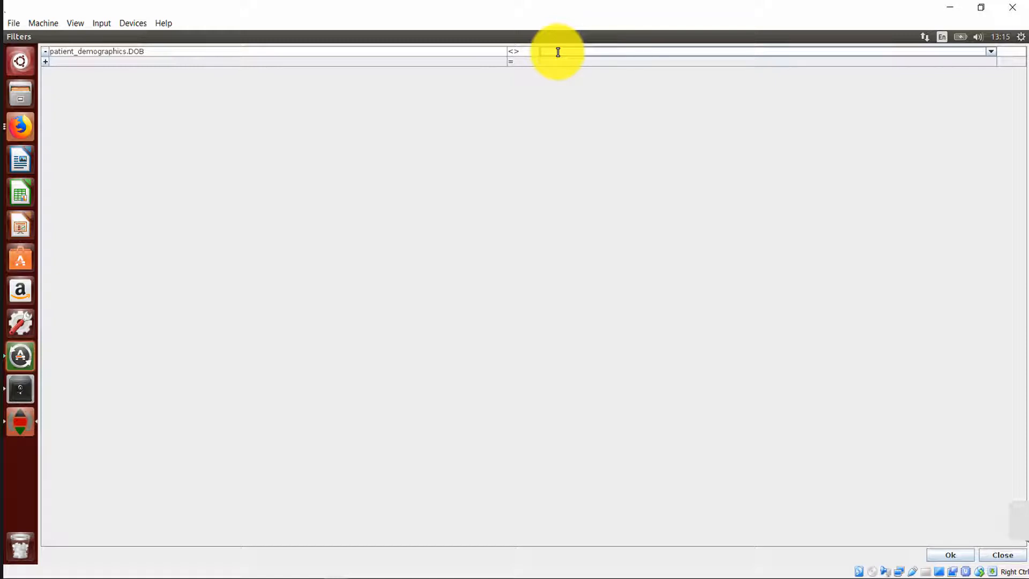
pyautogui.write('19')
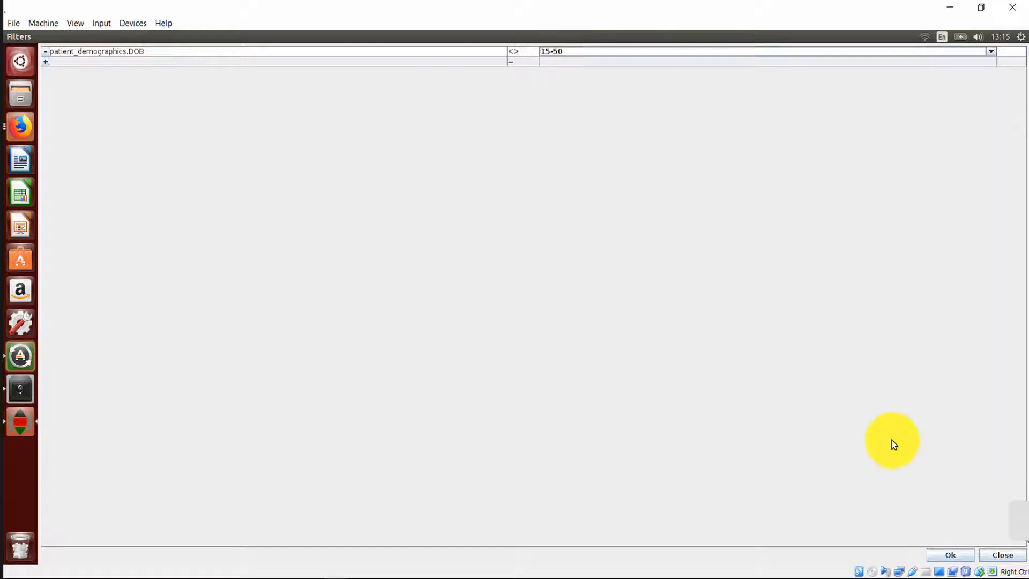
pyautogui.click(962, 558)
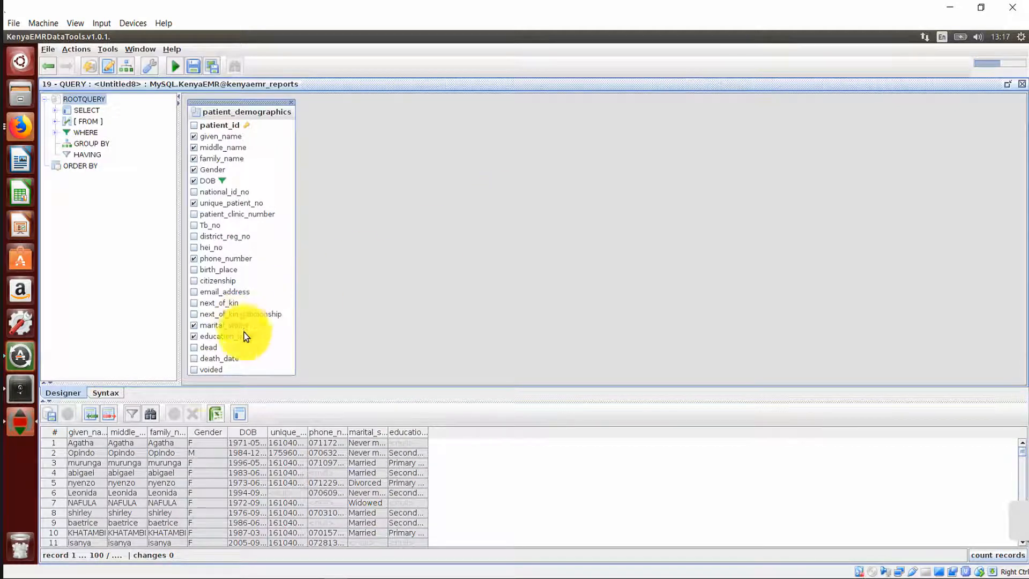
# Export all filtered records to a tab-delimited csv file named "Demographic data" in DATATOOL_QUERIES, opening the file when finished.
pyautogui.click(216, 416)
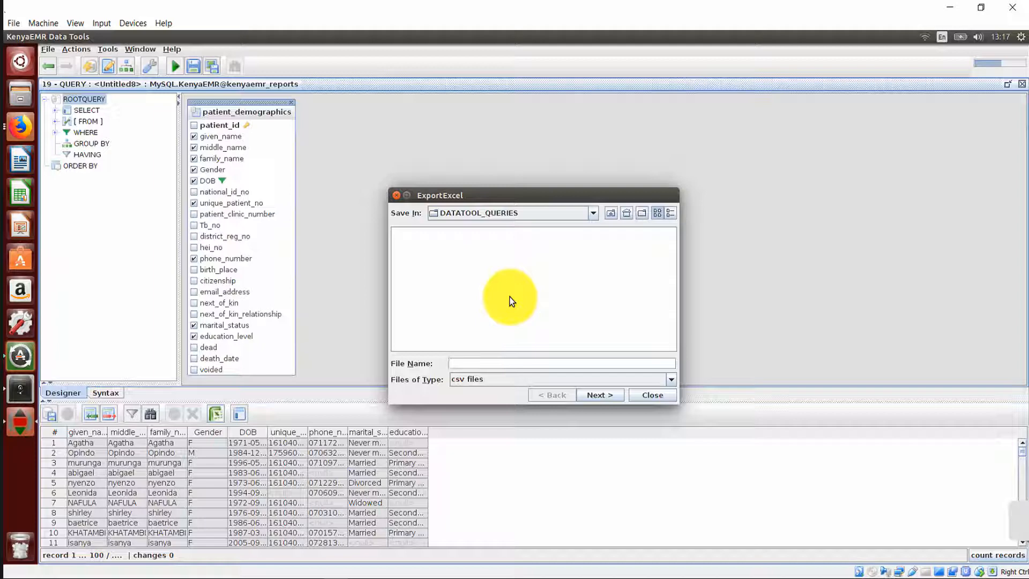
pyautogui.write('Demographi')
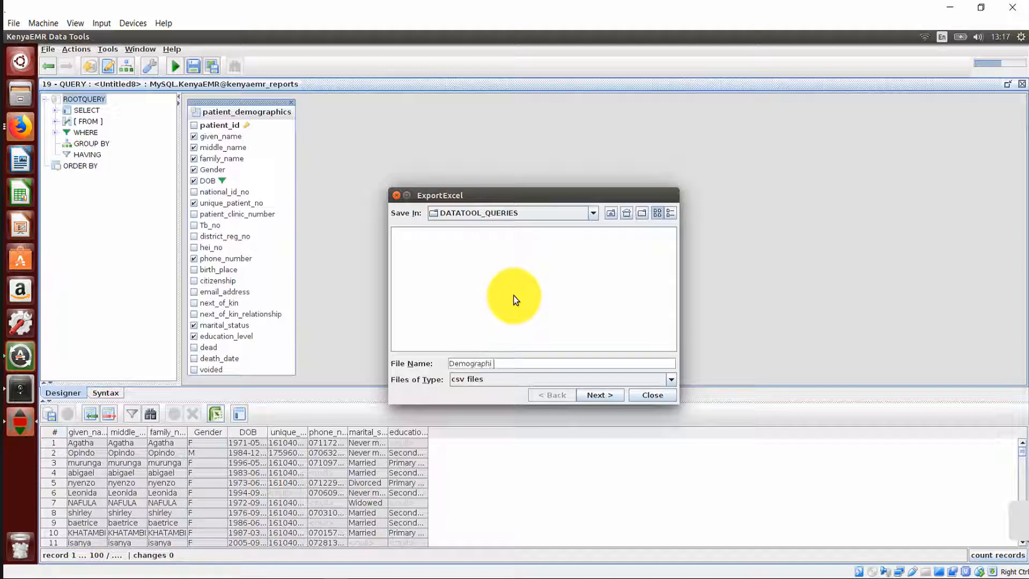
pyautogui.write('c data')
pyautogui.click(595, 396)
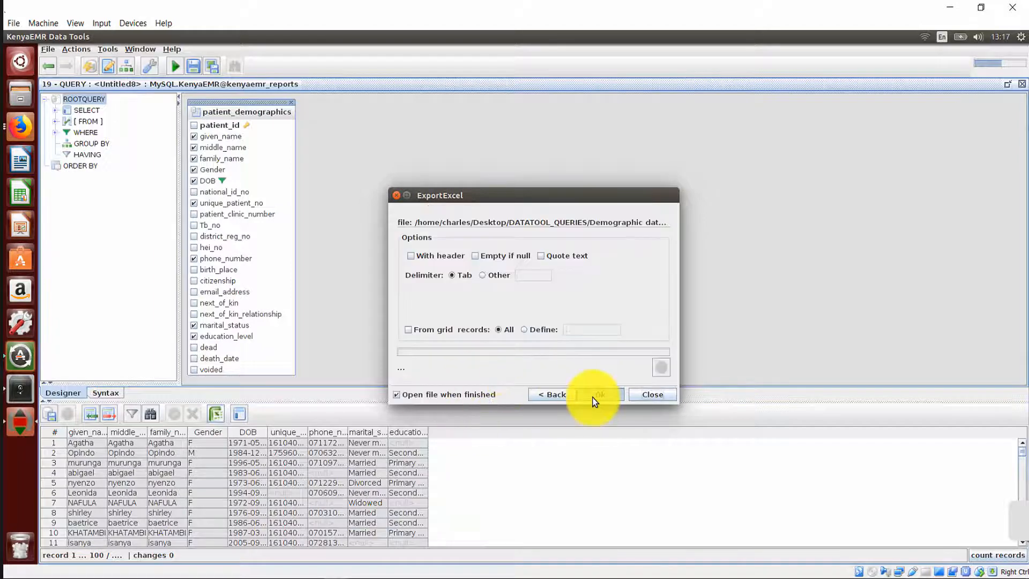
pyautogui.click(593, 397)
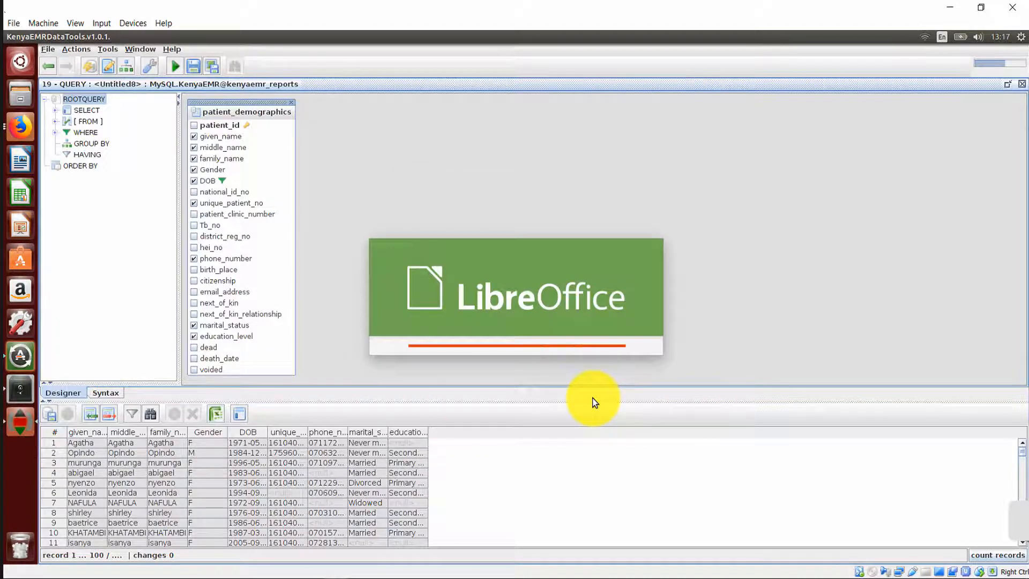
# Import Hts test.csv as UTF-8 text in LibreOffice Calc, view the sheet, and switch back to KenyaEMR Data Tools.
pyautogui.click(597, 443)
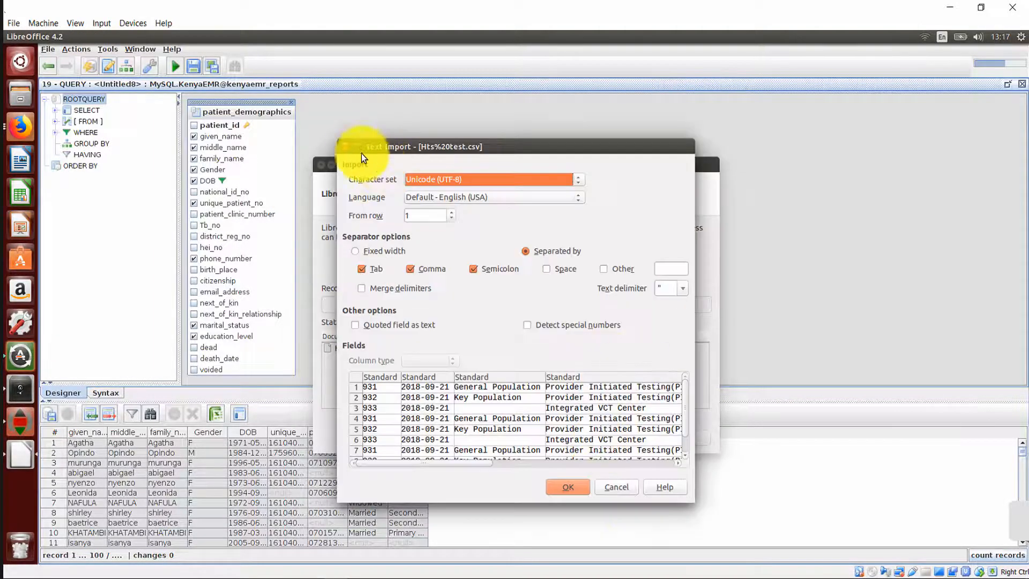
pyautogui.click(357, 149)
pyautogui.click(896, 552)
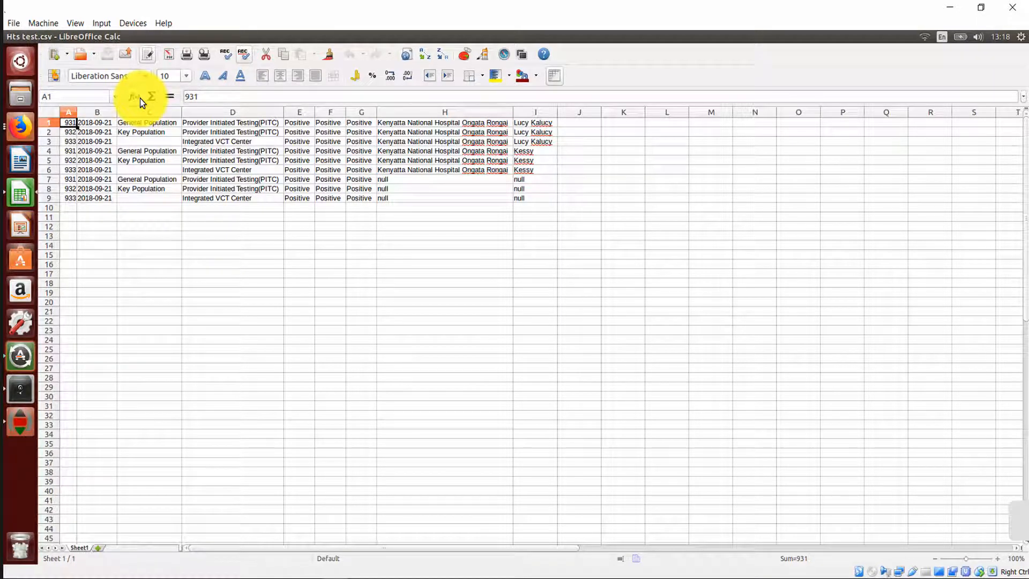
pyautogui.hotkey('alt', 'Tab')
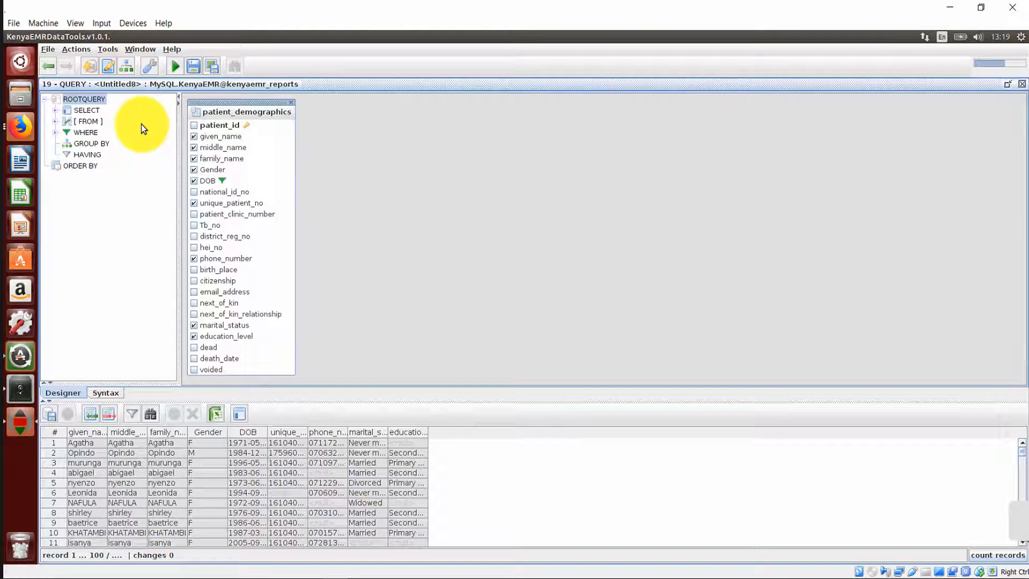
# Create another query and add the patient_demographics and hiv_followup tables to it, joined on patient_id.
pyautogui.click(129, 69)
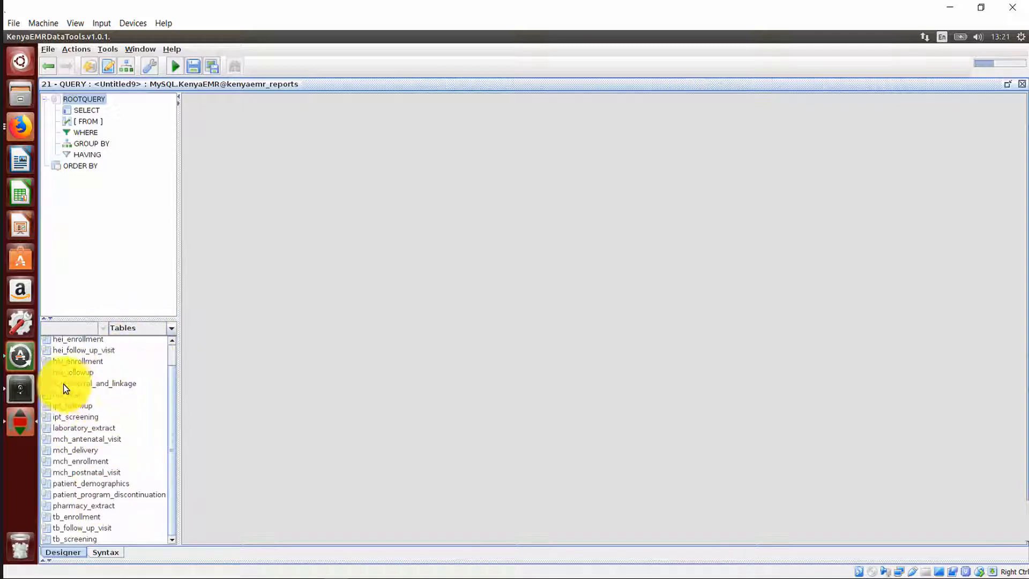
pyautogui.doubleClick(83, 487)
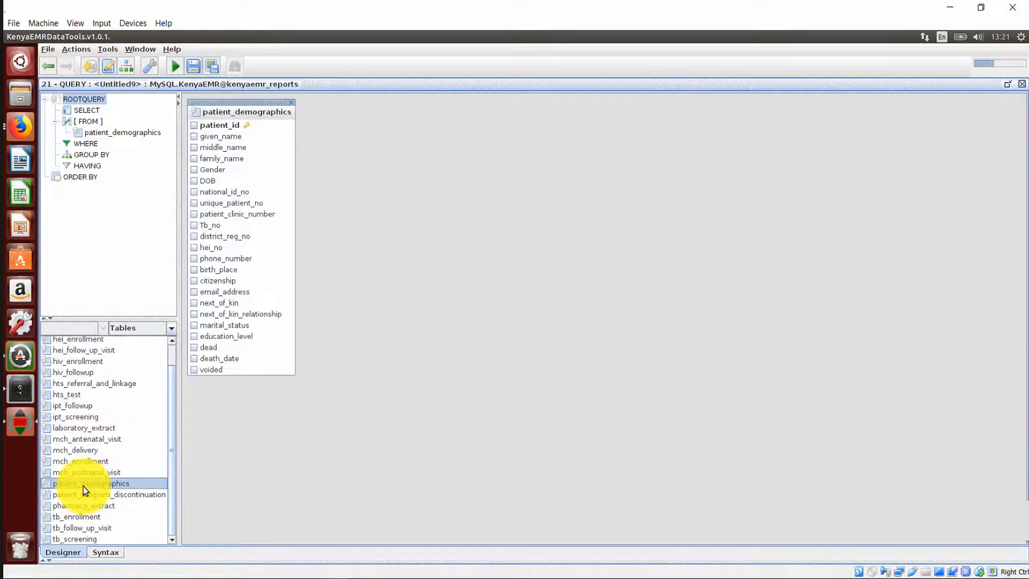
pyautogui.doubleClick(81, 374)
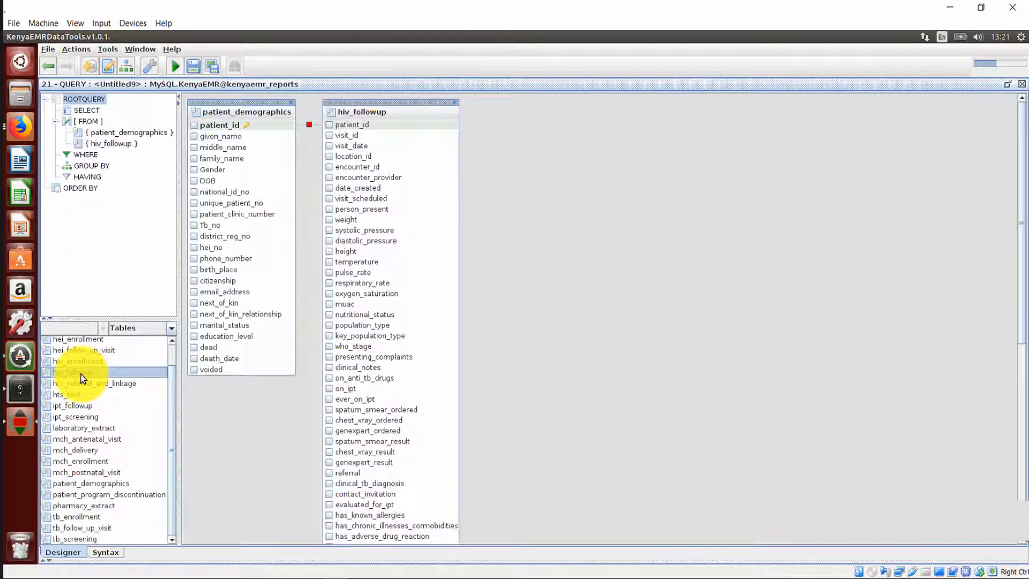
pyautogui.click(325, 128)
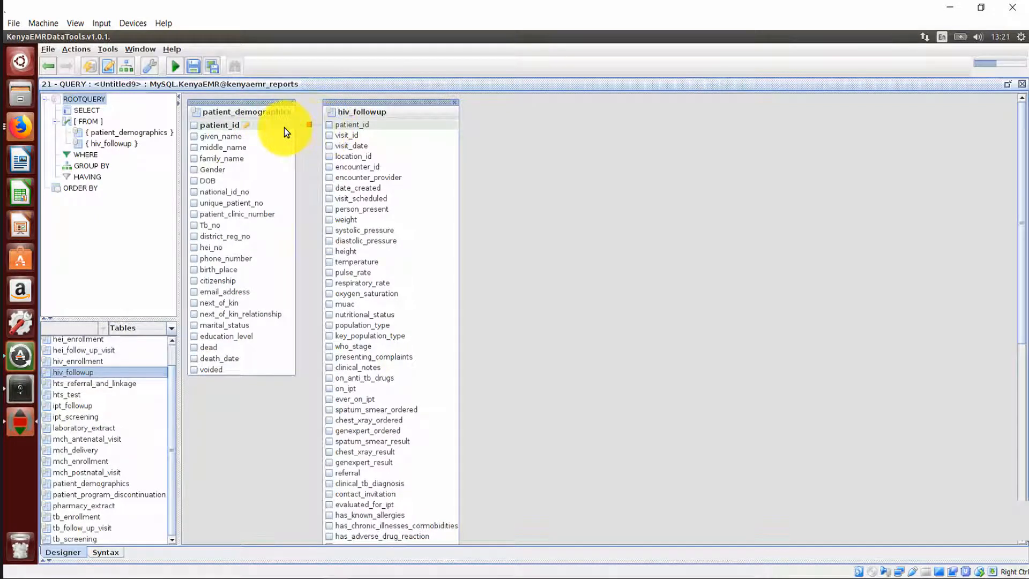
# Join the tables on patient_id and select given_name, middle_name, family_name, DOB, unique_patient_no, phone_number, marital_status and education_level from patient_demographics.
pyautogui.moveTo(284, 128); pyautogui.dragTo(308, 126)
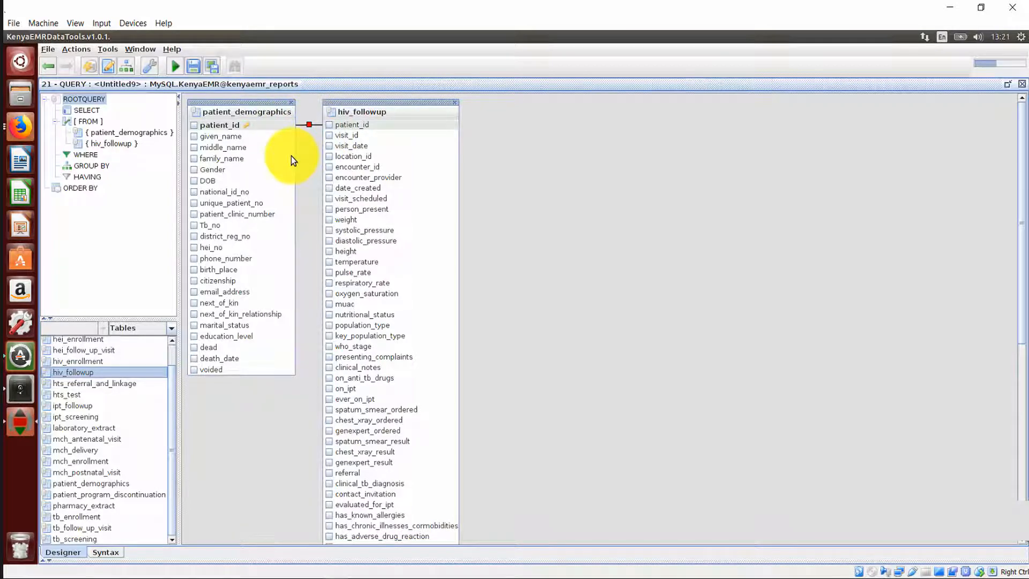
pyautogui.click(195, 136)
pyautogui.click(194, 147)
pyautogui.click(193, 159)
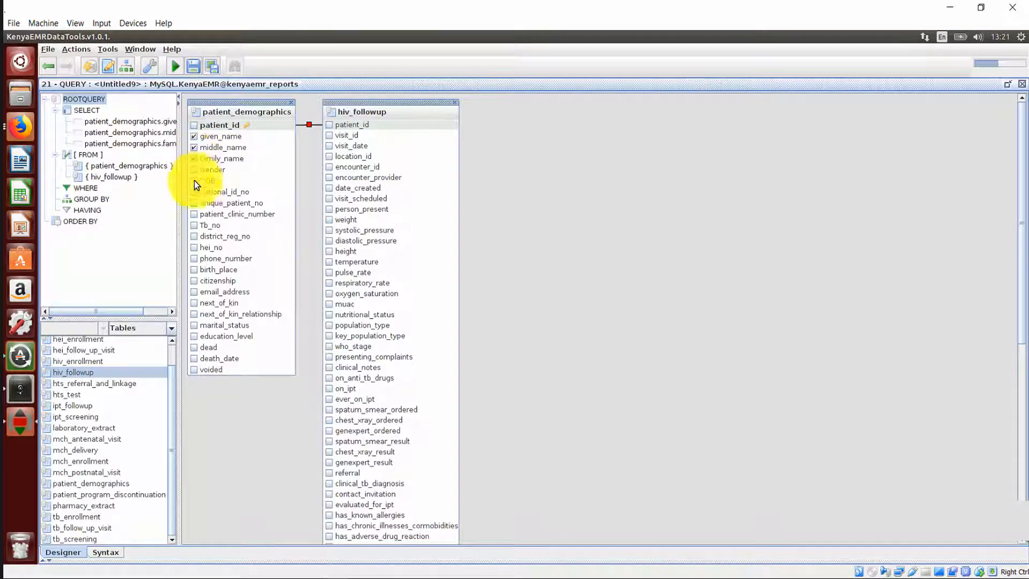
pyautogui.click(194, 181)
pyautogui.click(194, 203)
pyautogui.click(194, 259)
pyautogui.click(194, 325)
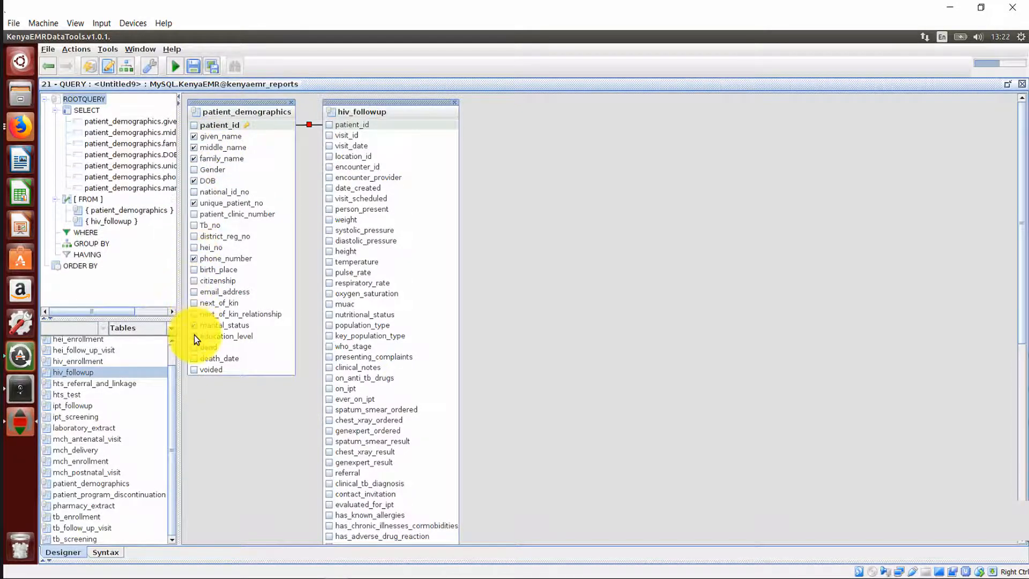
pyautogui.click(194, 335)
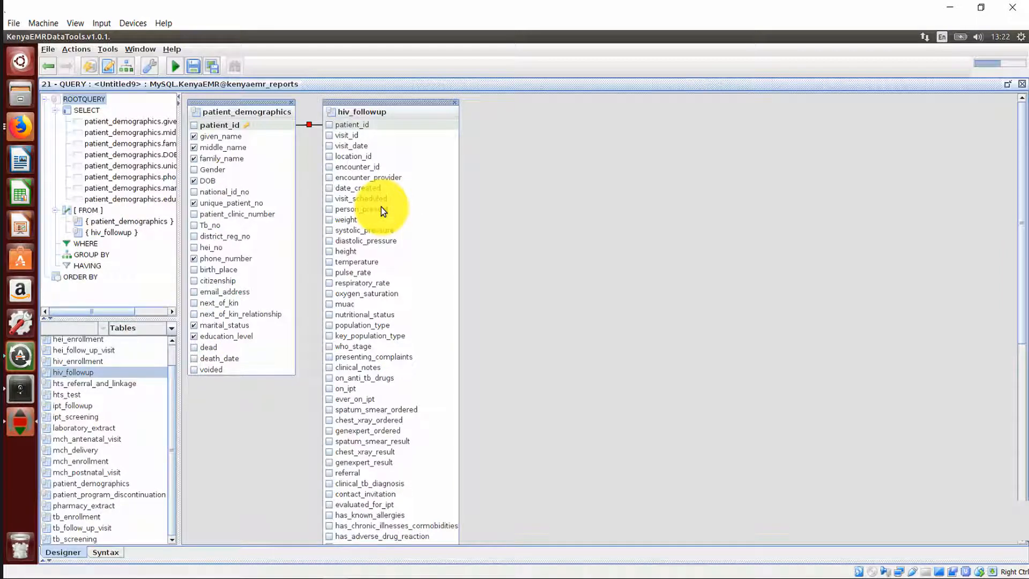
# Select visit_date, weight, height, nutritional_status, population_type and who_stage from hiv_followup.
pyautogui.click(329, 145)
pyautogui.click(330, 220)
pyautogui.click(330, 251)
pyautogui.click(329, 314)
pyautogui.click(329, 326)
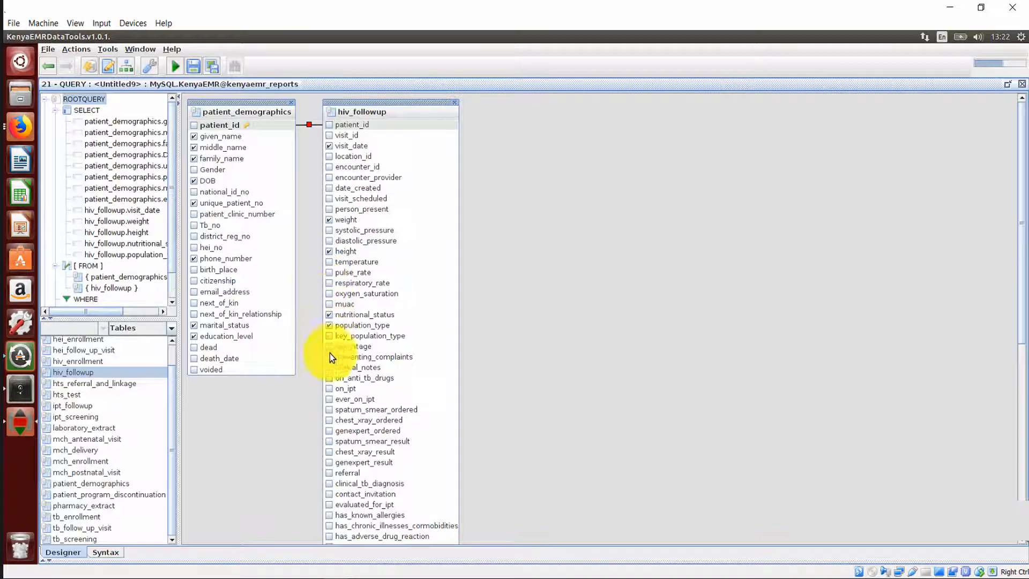
pyautogui.click(330, 347)
# Add evaluated_for_ipt, tb_status, ctx_adherence, ctx_dispensed, next_appointment_date, next_appointment_reason and differentiated_care from hiv_followup, and run the query.
pyautogui.click(329, 505)
pyautogui.scroll(-8, 332, 516)
pyautogui.click(329, 433)
pyautogui.scroll(-4, 338, 406)
pyautogui.click(330, 349)
pyautogui.click(329, 359)
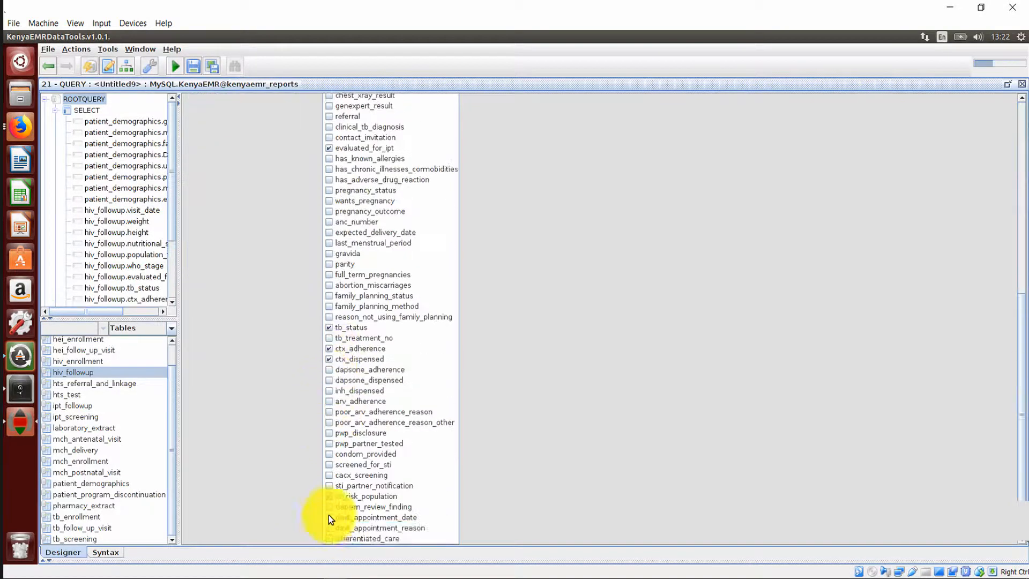
pyautogui.scroll(12, 330, 537)
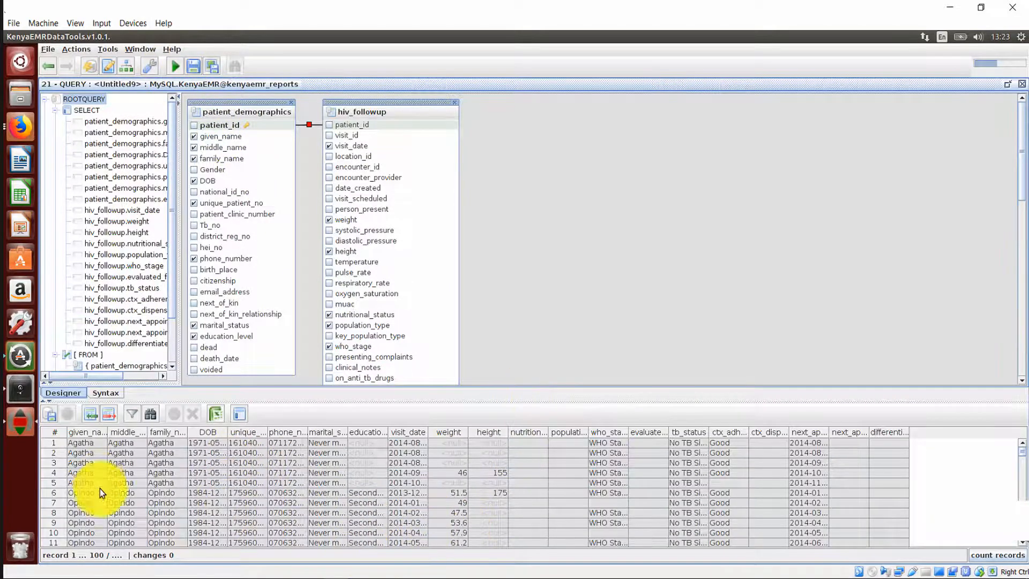
# Look through the joined query's result records and open them in the pivot page in Firefox.
pyautogui.scroll(-15, 391, 501)
pyautogui.scroll(-5, 488, 497)
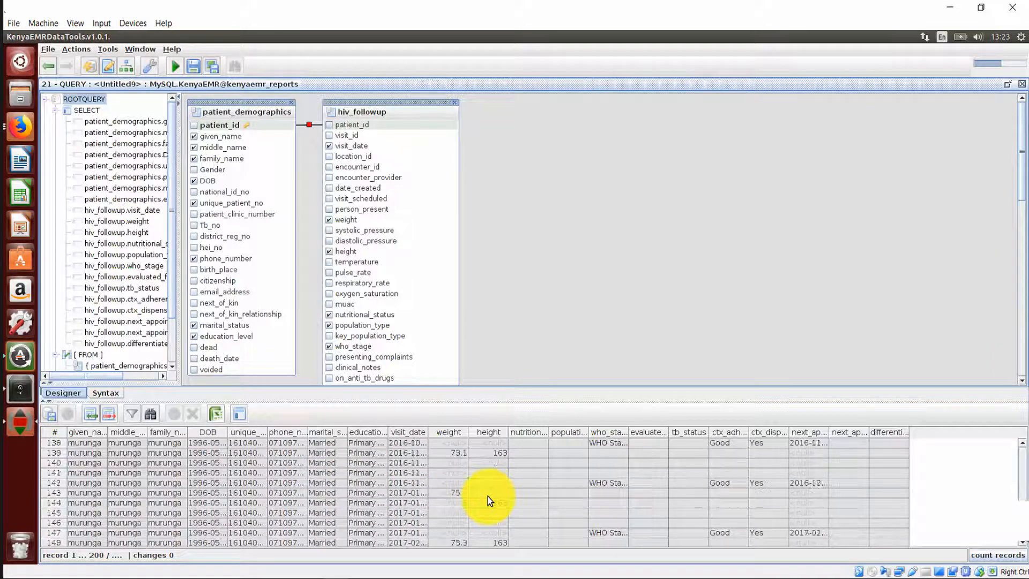
pyautogui.scroll(10, 492, 493)
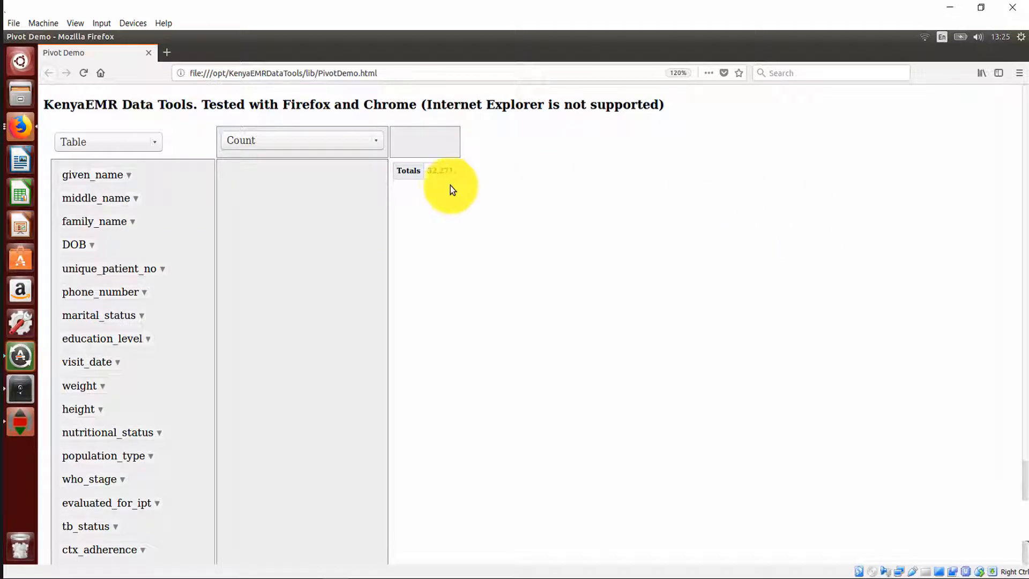
# Examine the display types and aggregation functions available for the pivot table.
pyautogui.click(156, 143)
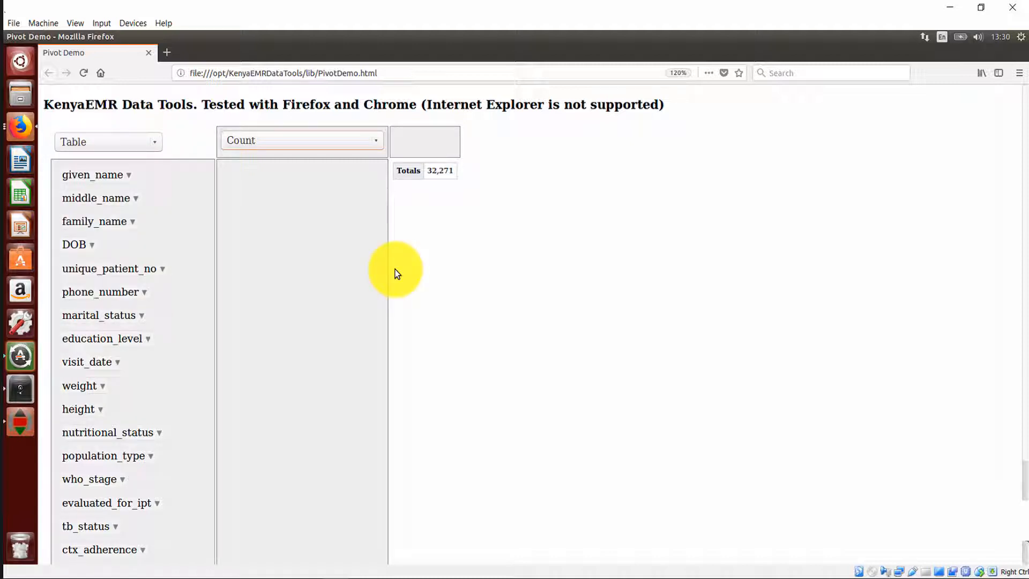
pyautogui.click(375, 141)
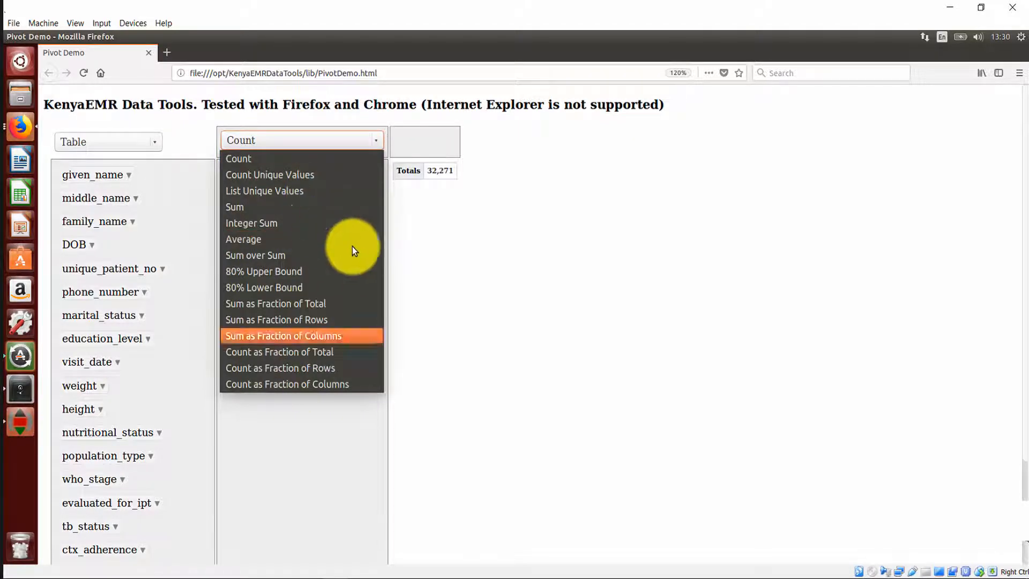
pyautogui.click(435, 262)
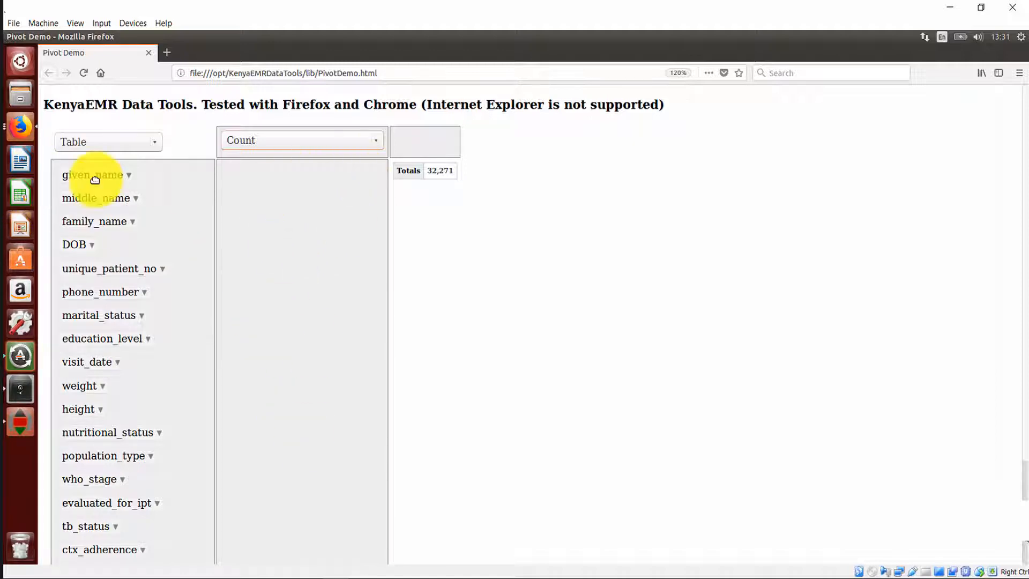
# Set given_name as the pivot table's row field and who_stage as its column field.
pyautogui.moveTo(94, 179); pyautogui.dragTo(311, 198)
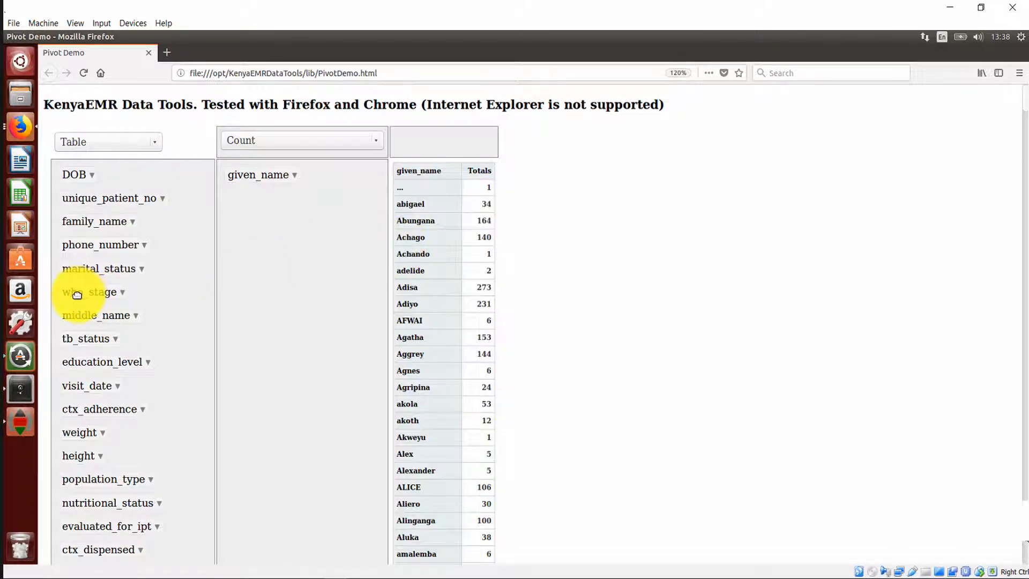
pyautogui.moveTo(77, 294); pyautogui.dragTo(467, 147)
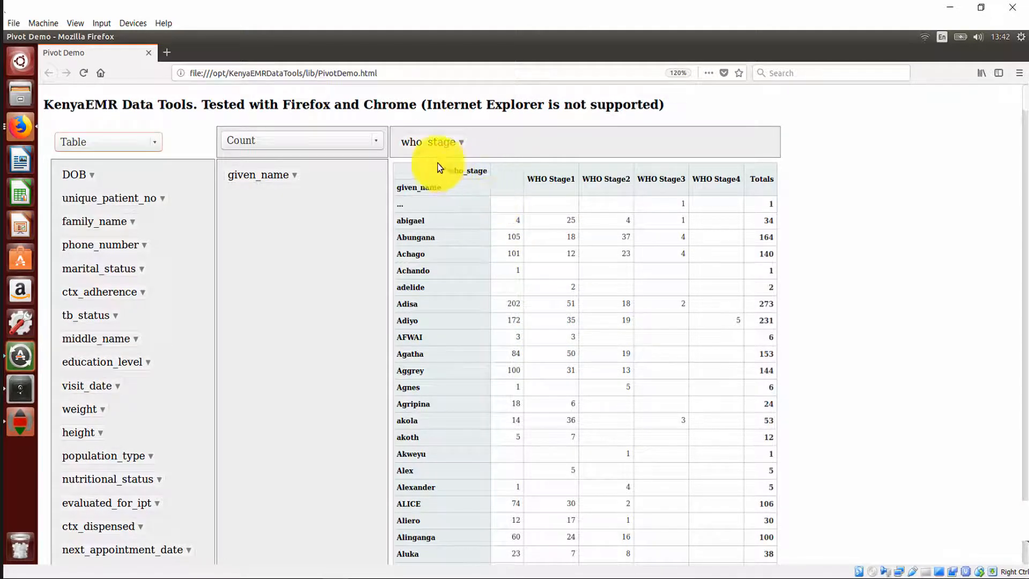
# Replace the pivot's column field with ctx_adherence, tb_status and nutritional_status in turn.
pyautogui.moveTo(390, 208); pyautogui.dragTo(115, 296)
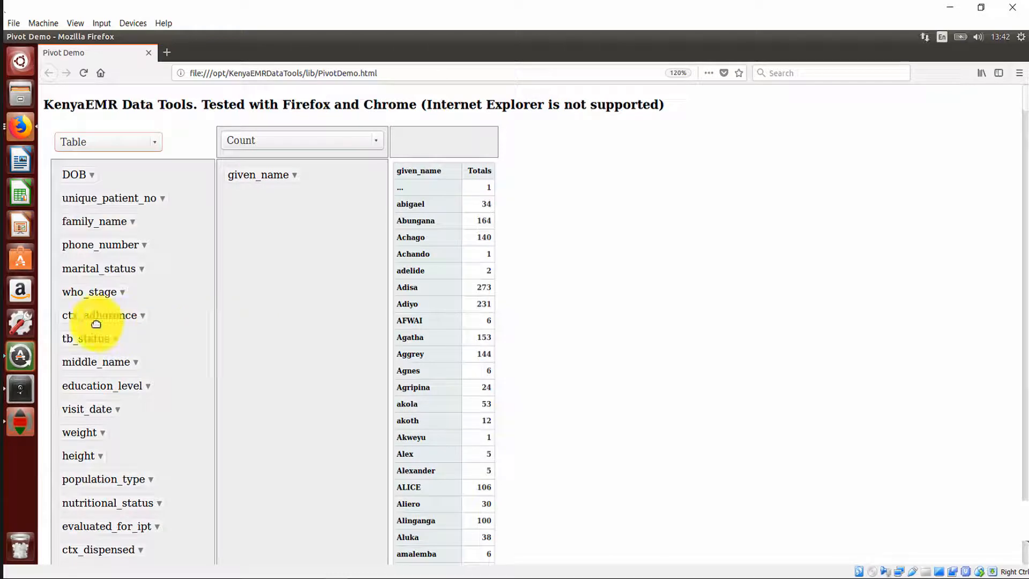
pyautogui.moveTo(190, 324); pyautogui.dragTo(454, 159)
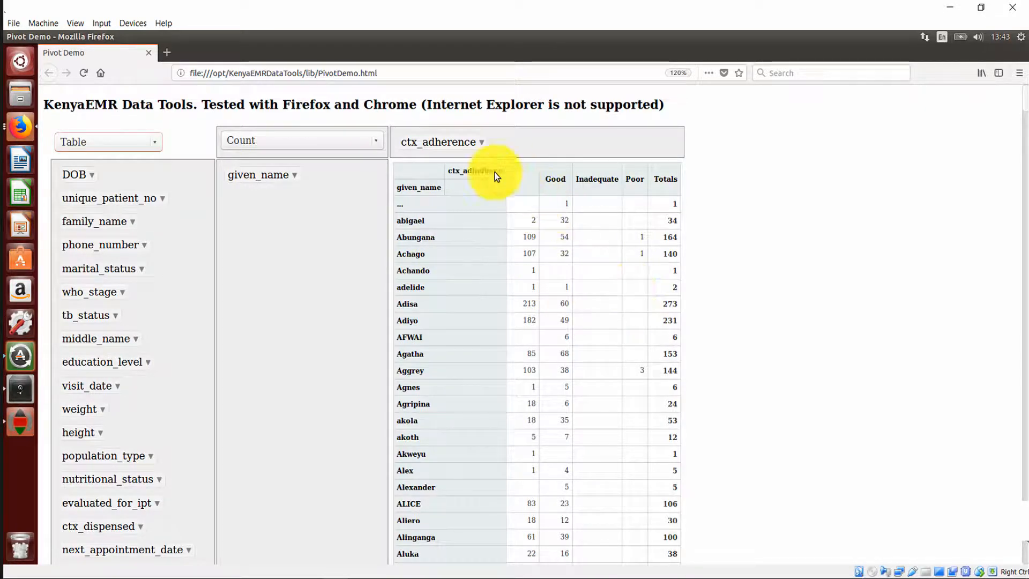
pyautogui.moveTo(436, 144); pyautogui.dragTo(88, 297)
pyautogui.moveTo(93, 339); pyautogui.dragTo(457, 142)
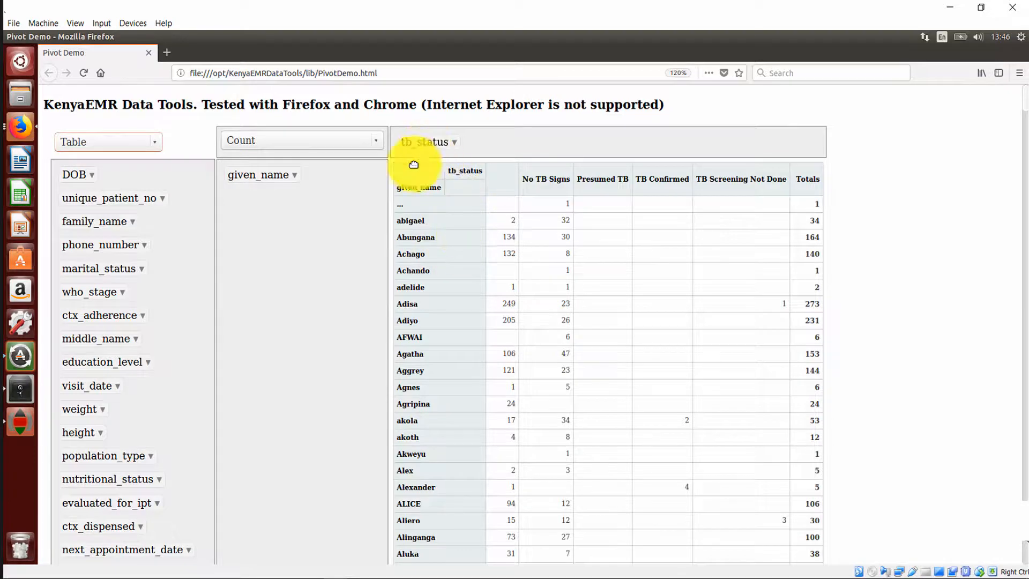
pyautogui.moveTo(413, 165); pyautogui.dragTo(445, 159)
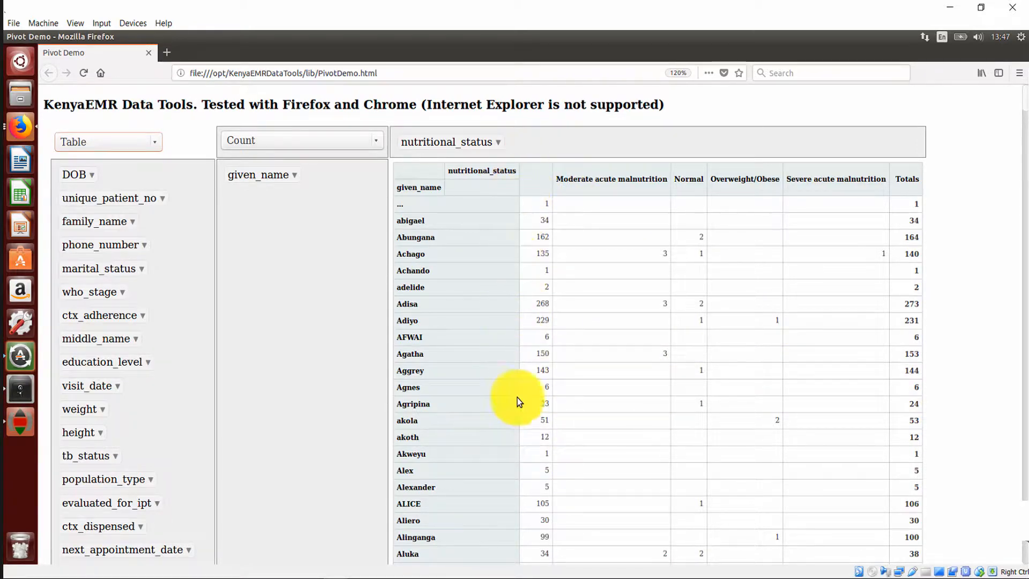
# Replace nutritional_status with ctx_dispensed as the pivot table's column field.
pyautogui.moveTo(465, 143); pyautogui.dragTo(129, 368)
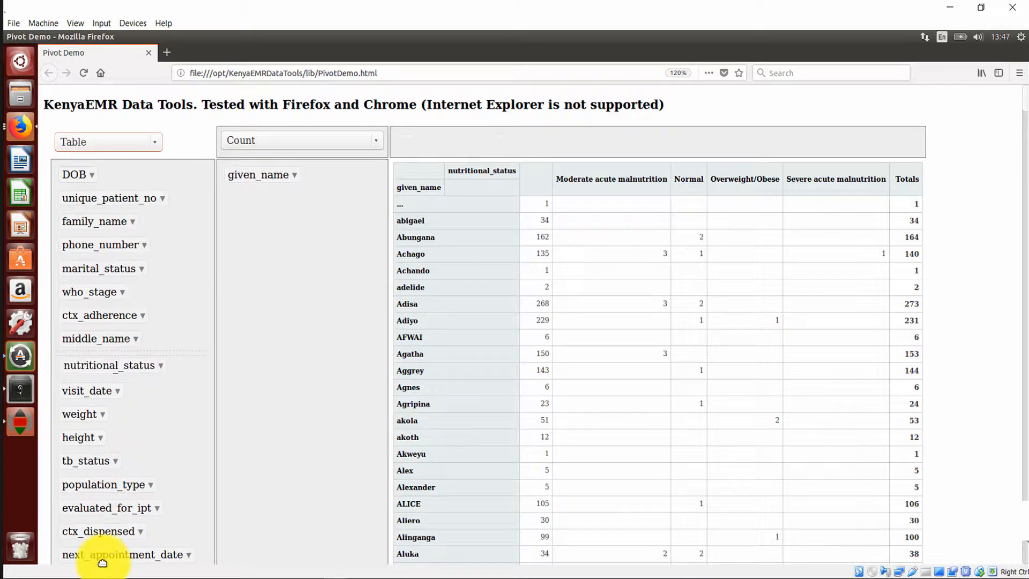
pyautogui.scroll(-3, 124, 526)
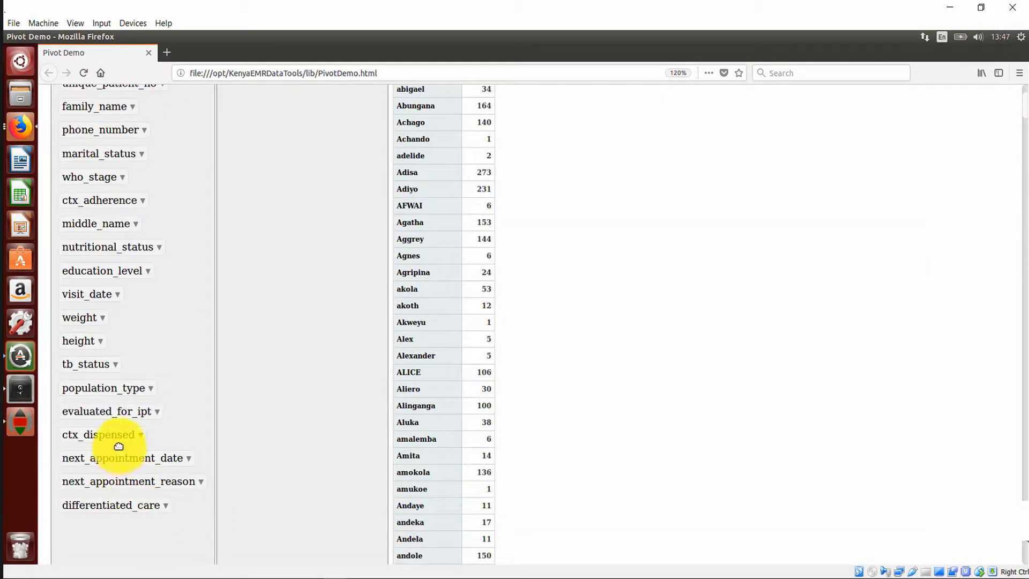
pyautogui.scroll(3, 144, 492)
pyautogui.moveTo(102, 551); pyautogui.dragTo(470, 149)
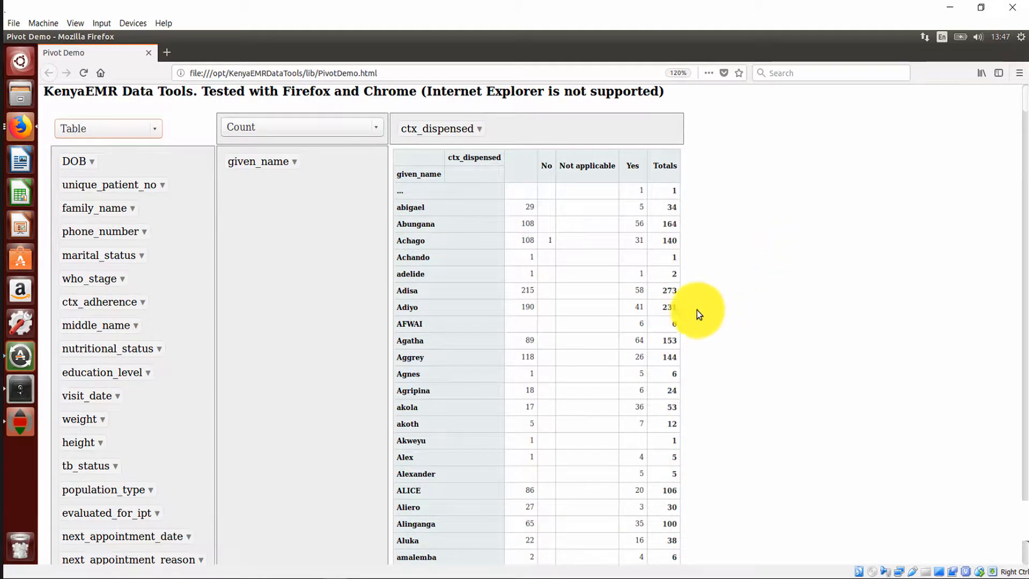
# Switch the pivot display to Heatmap and after that to Table Barchart.
pyautogui.click(155, 131)
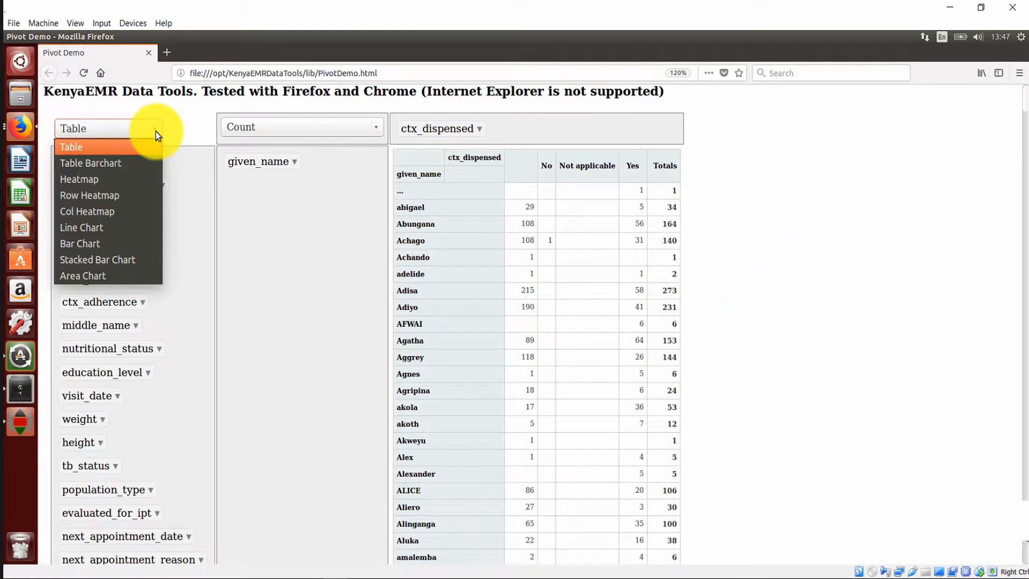
pyautogui.click(101, 176)
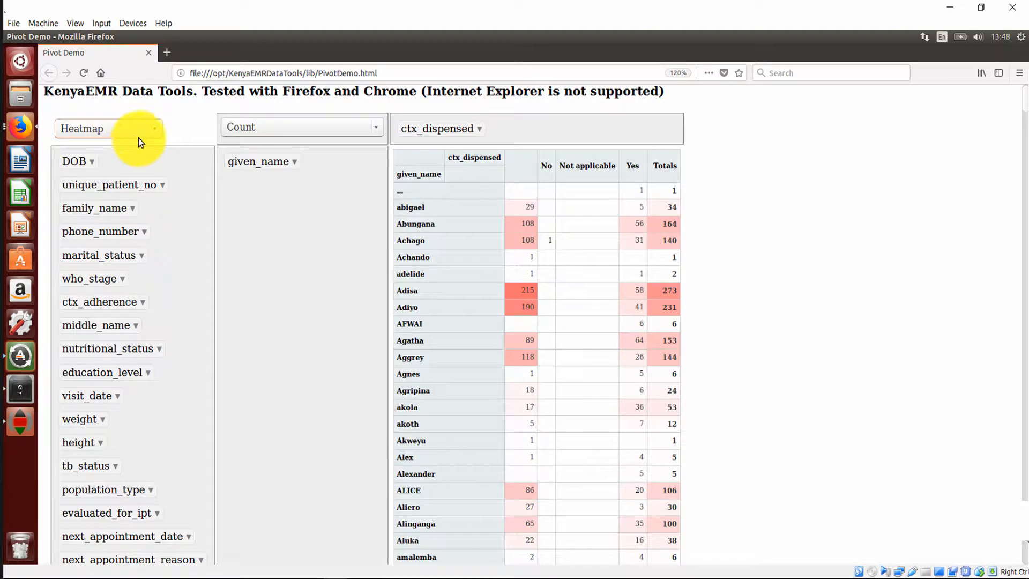
pyautogui.click(154, 130)
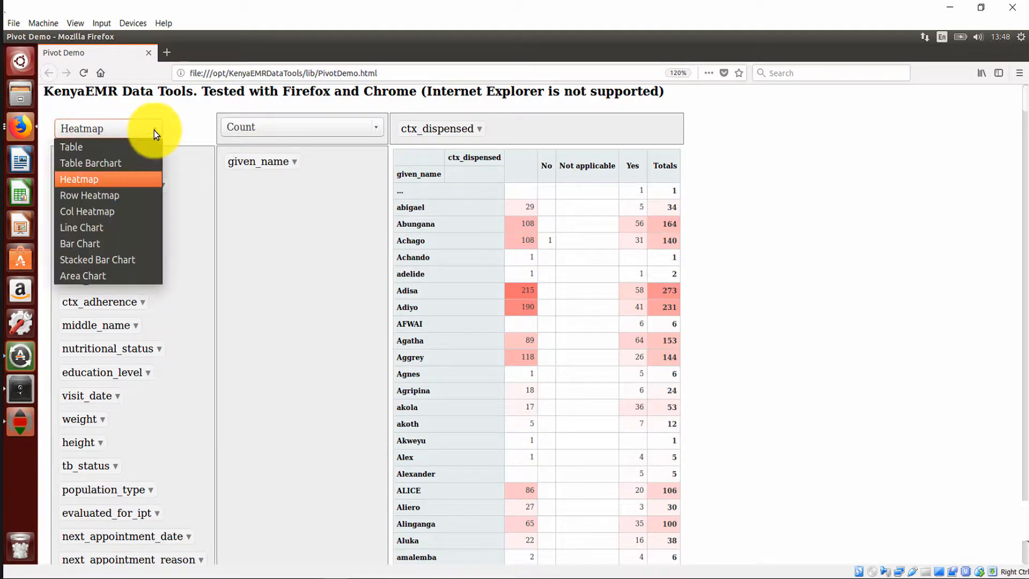
pyautogui.click(112, 164)
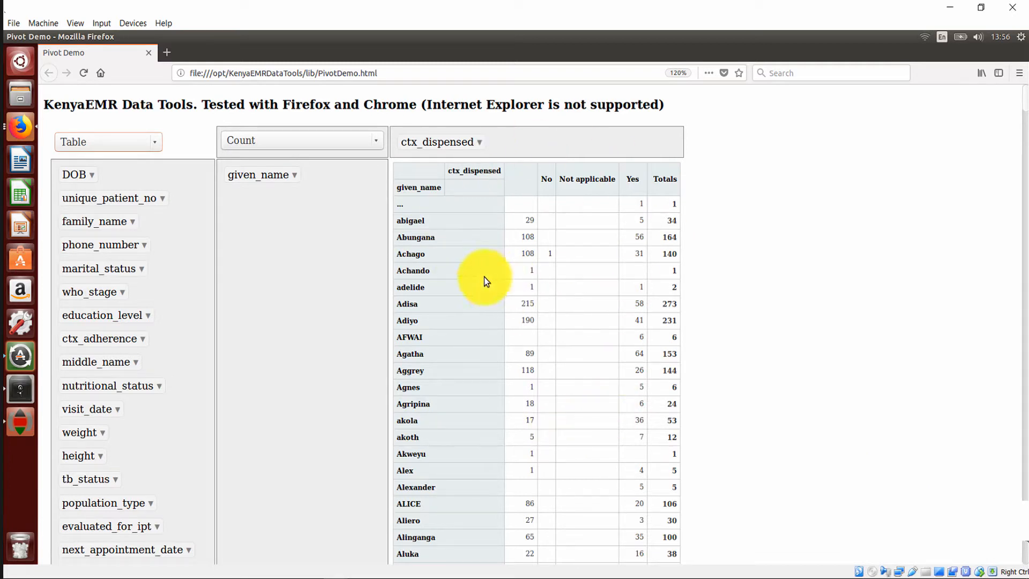
# Display the ctx_dispensed counts by given_name as a Bar Chart.
pyautogui.click(155, 141)
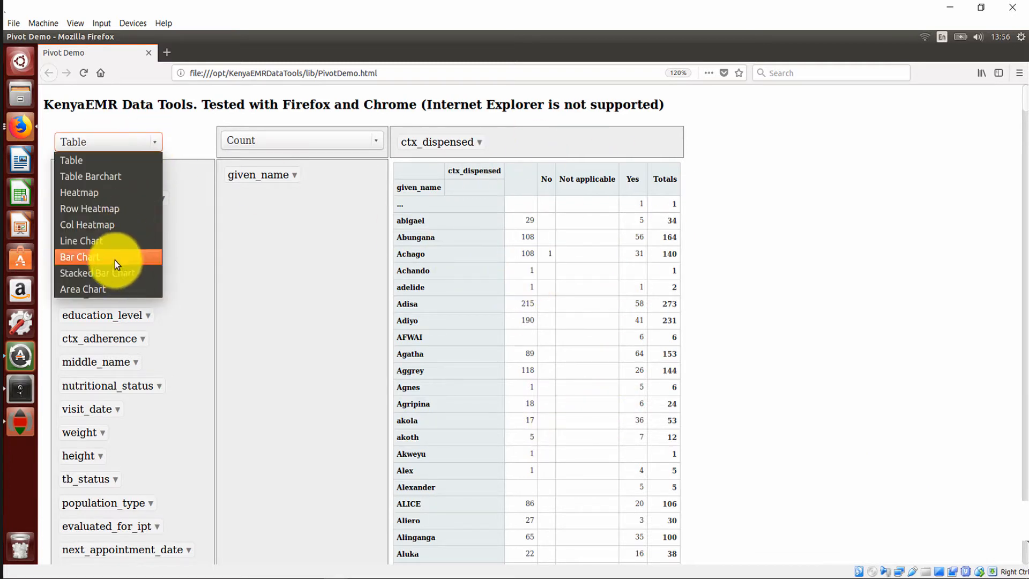
pyautogui.click(115, 259)
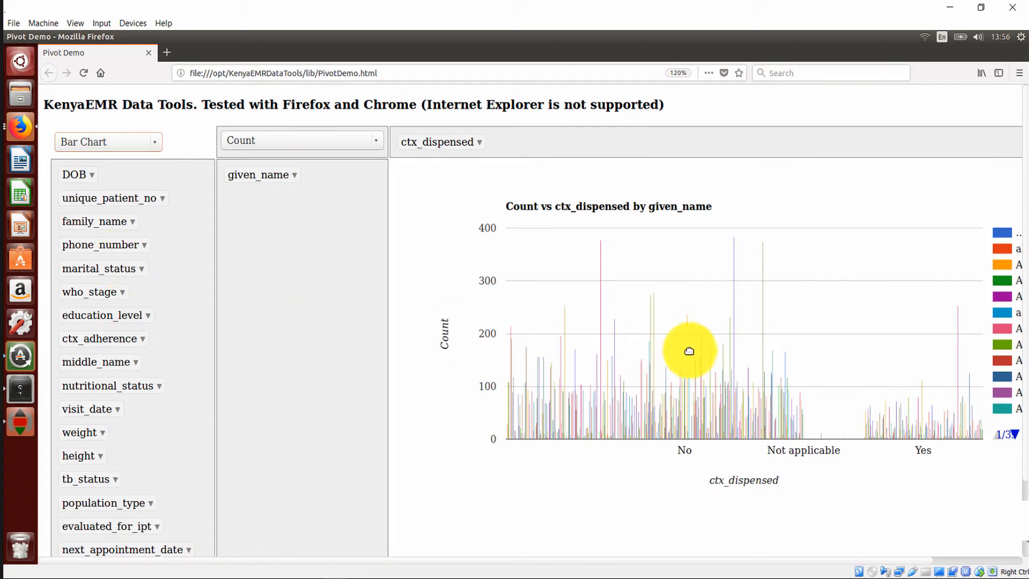